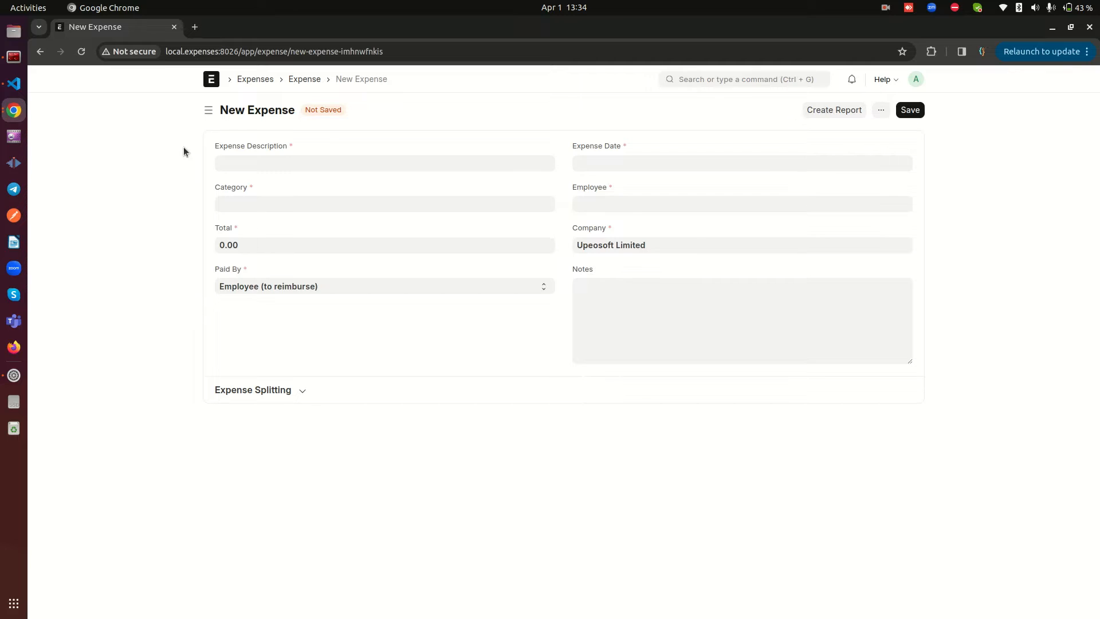
Examine the Paid By options, the Employee field and the signed-in account menu on the new expense form
left_click(265, 288)
left_click(266, 286)
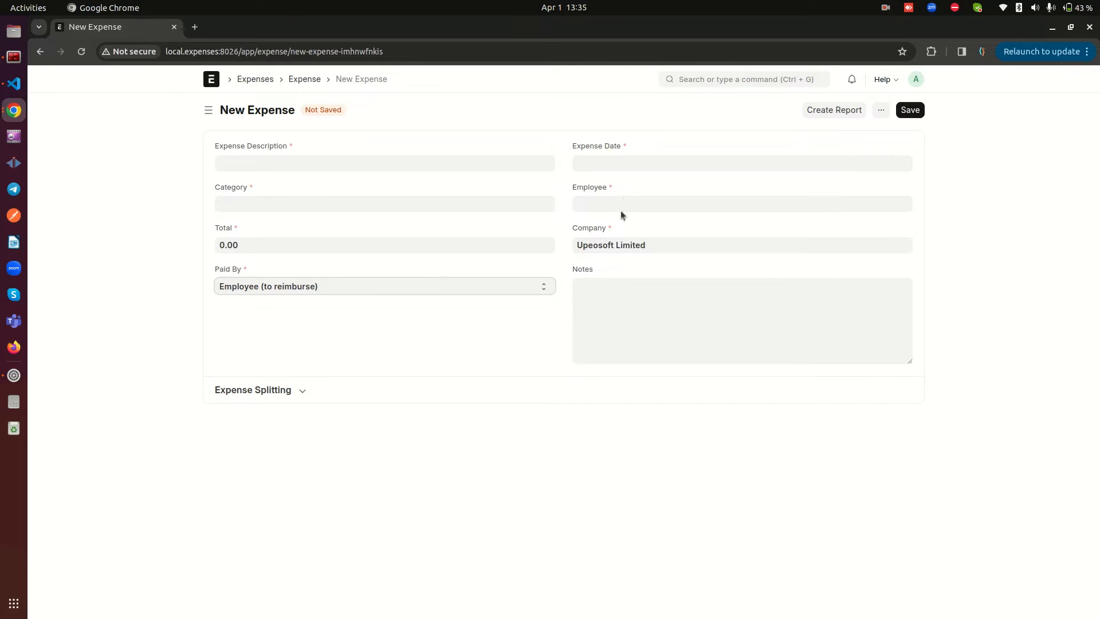
left_click_drag(573, 188, 617, 183)
left_click(618, 183)
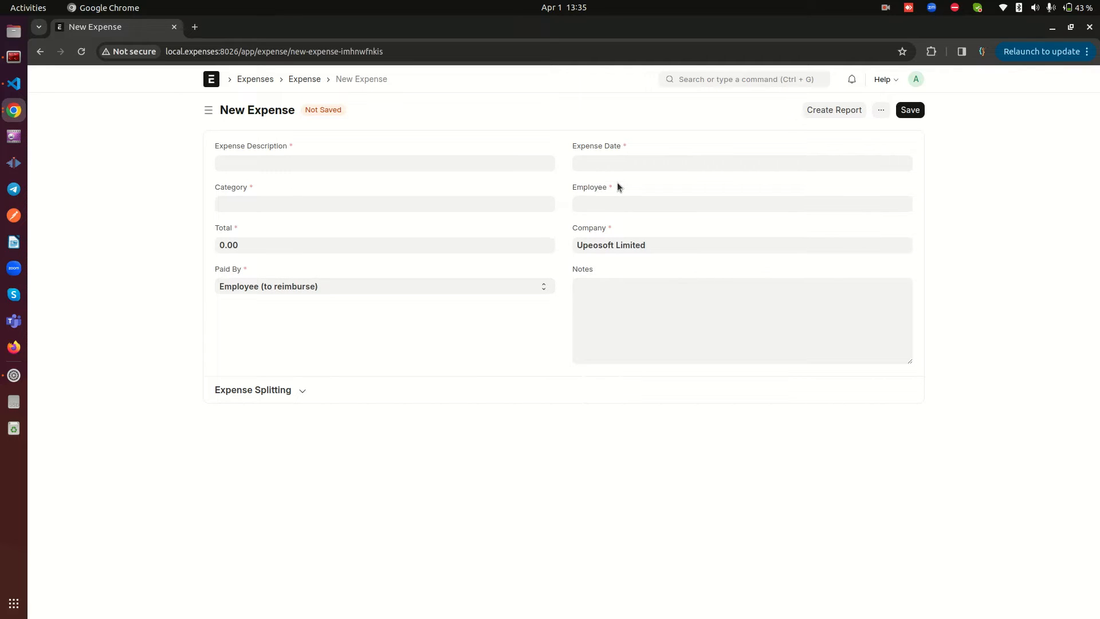
left_click(914, 80)
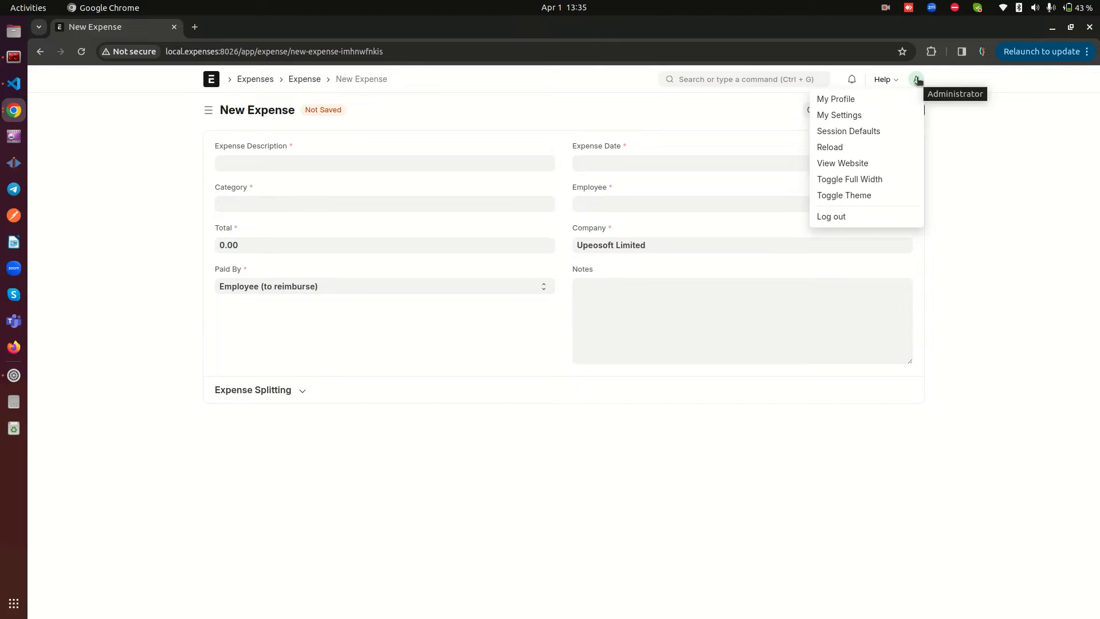
left_click(918, 82)
left_click_drag(572, 188, 625, 183)
left_click(643, 182)
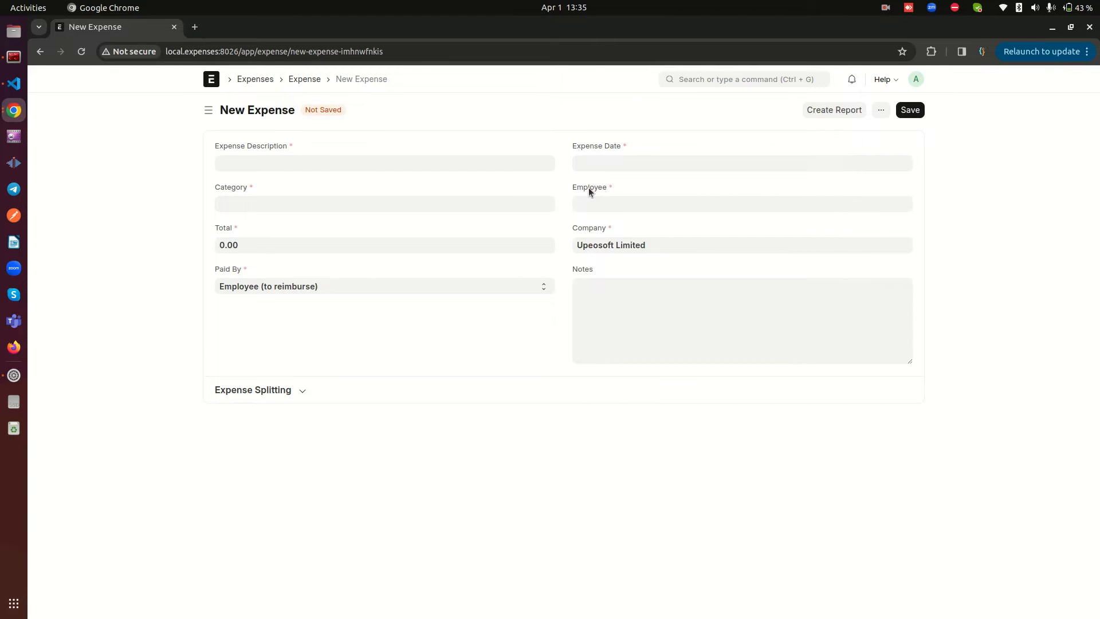
Set Paid By to Company on the new expense and expand the Expense Splitting section
left_click(272, 290)
left_click(267, 306)
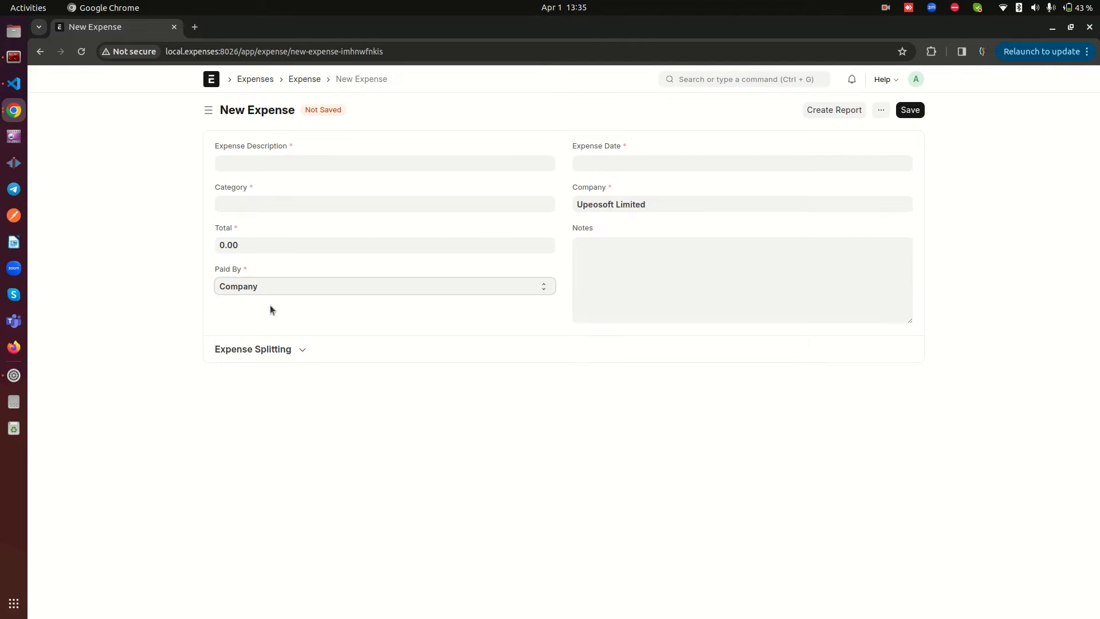
left_click_drag(564, 185, 625, 181)
left_click(632, 181)
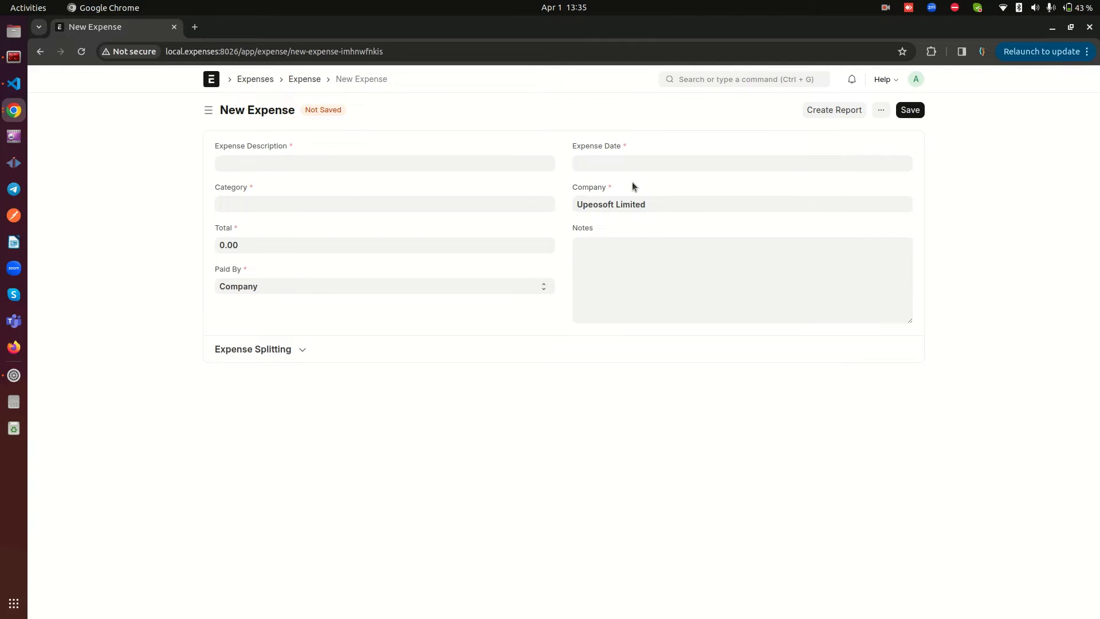
left_click_drag(219, 270, 237, 271)
left_click(269, 266)
left_click(303, 349)
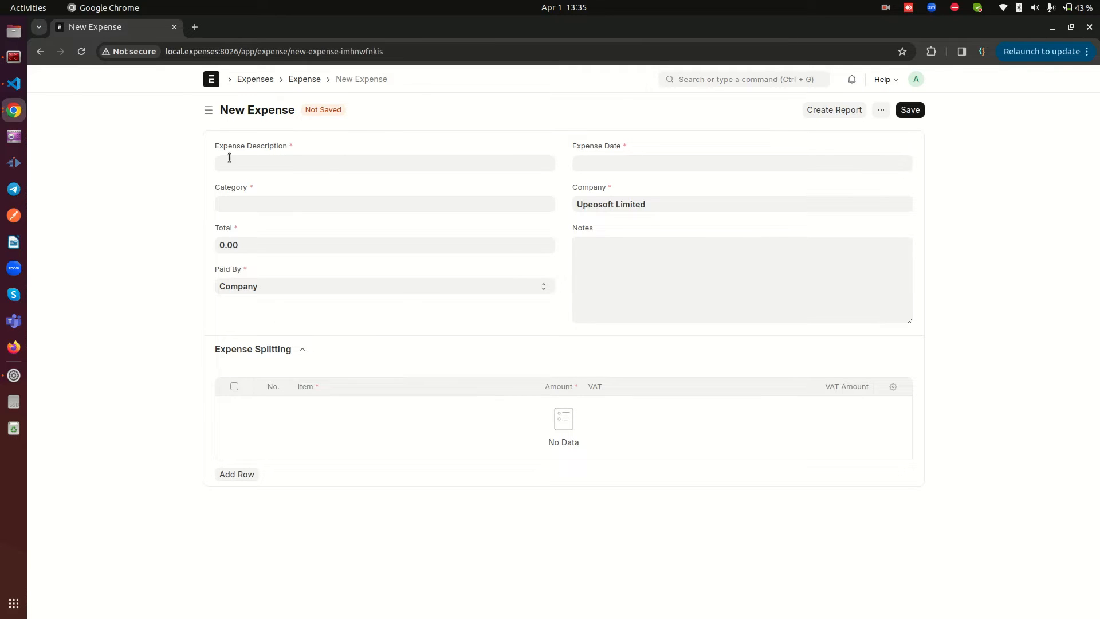
Open the Expenses workspace in a separate tab and bring up the Expense Taxes list
right_click(255, 79)
left_click(267, 91)
left_click(240, 26)
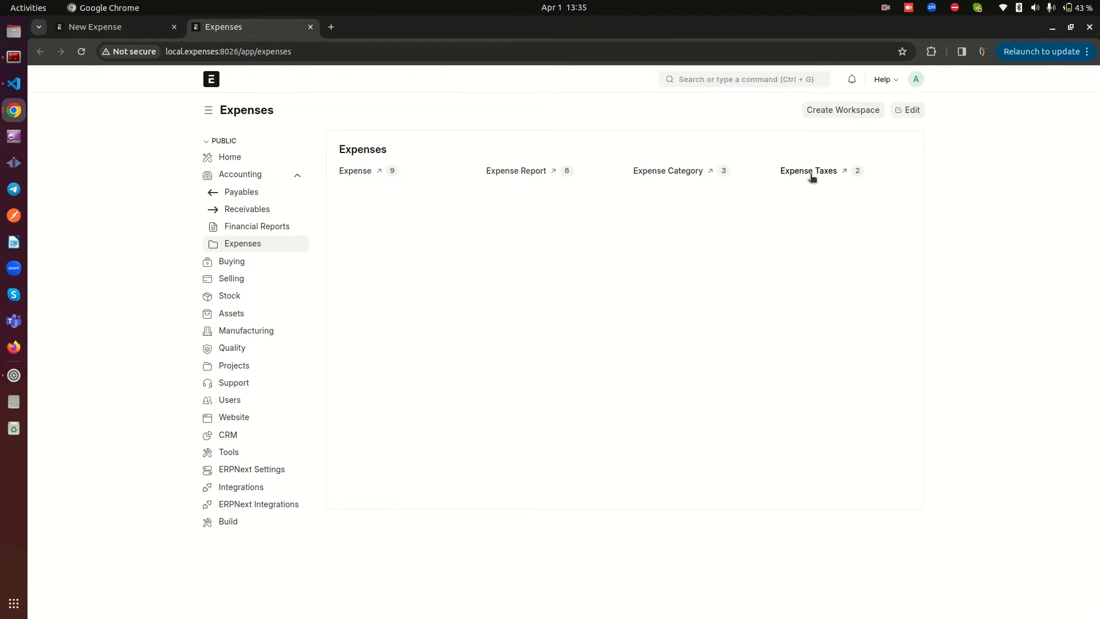
left_click(793, 172)
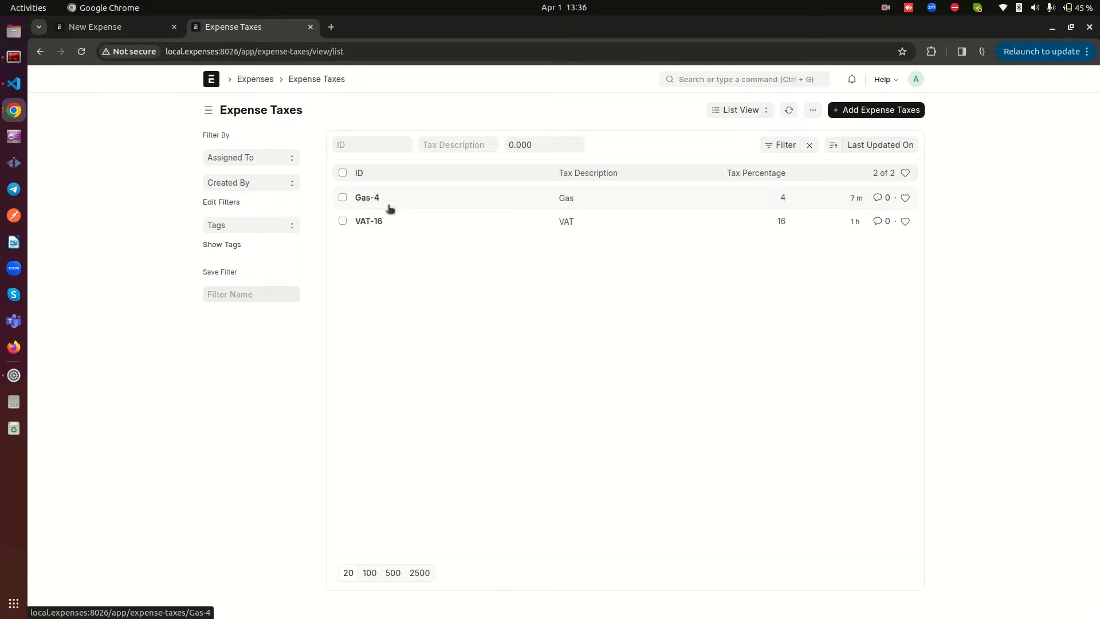
Review the description, percentage and account fields of the Gas-4 tax record, and return to the Expense Taxes list
left_click(368, 198)
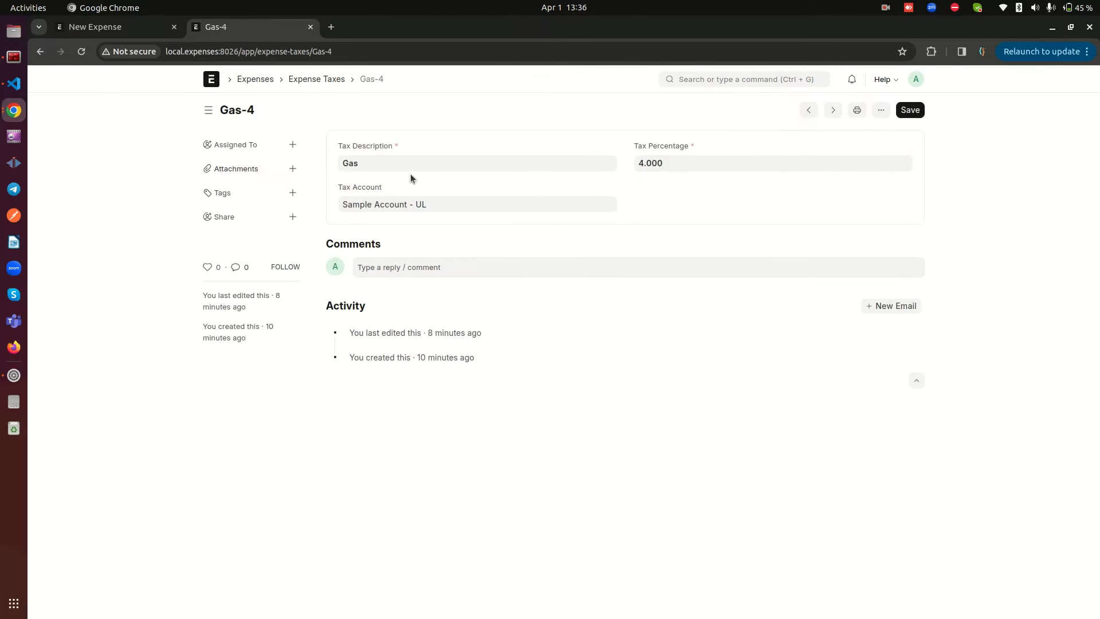
left_click_drag(340, 143, 371, 159)
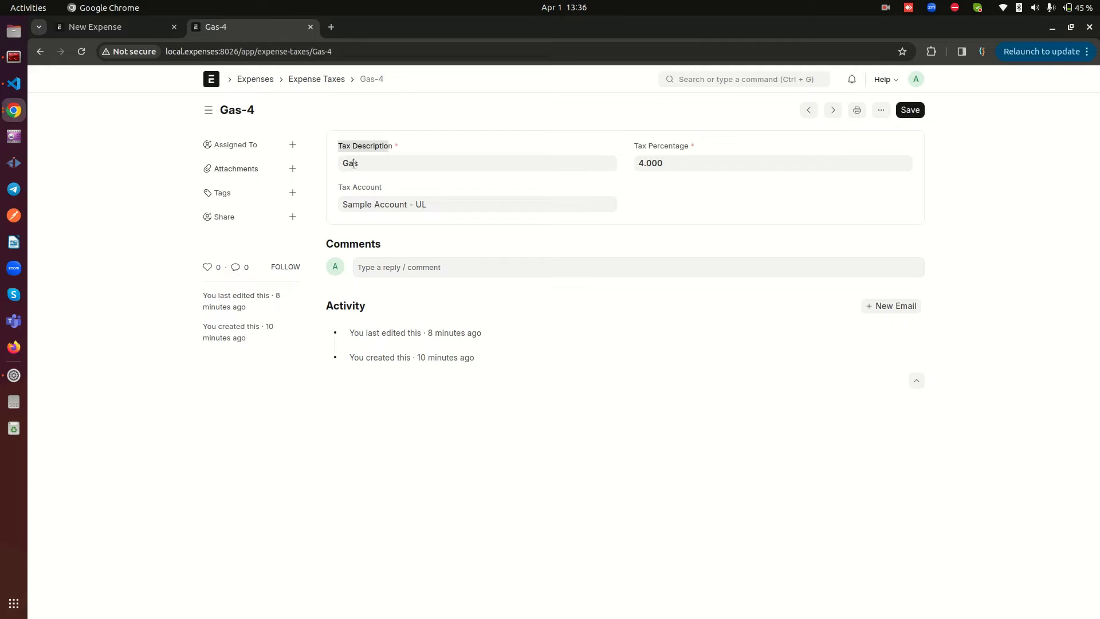
left_click(368, 168)
left_click(669, 148)
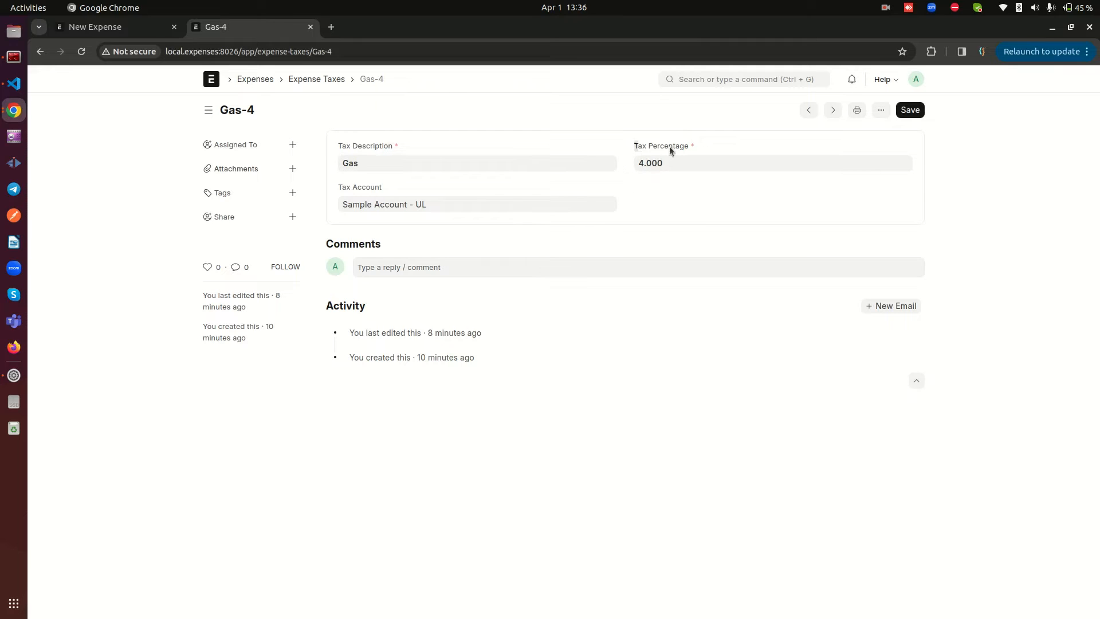
left_click(353, 189)
left_click_drag(334, 189, 359, 187)
left_click(395, 188)
left_click(357, 187)
left_click(315, 81)
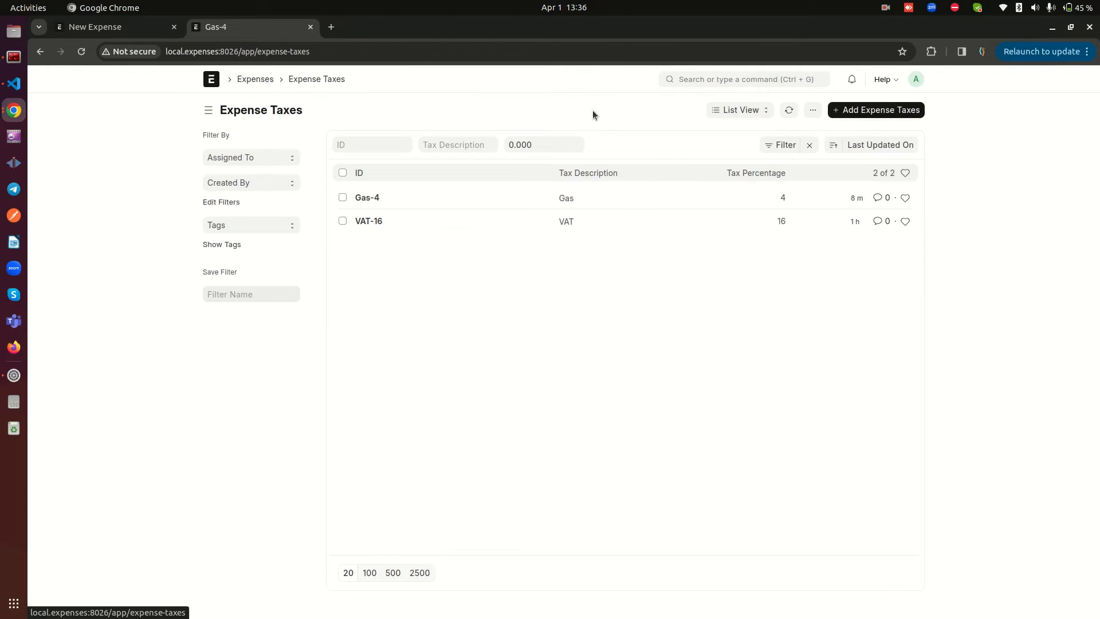
Look over the fields of a blank Expense Taxes record, and return to the new expense form without saving the record
left_click(874, 115)
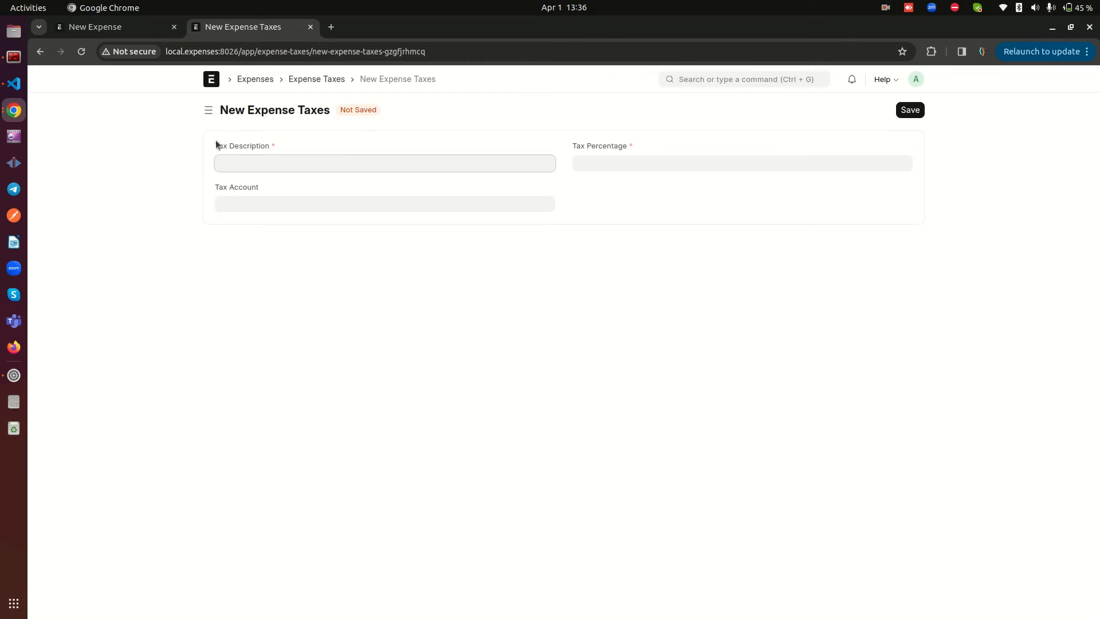
left_click(324, 119)
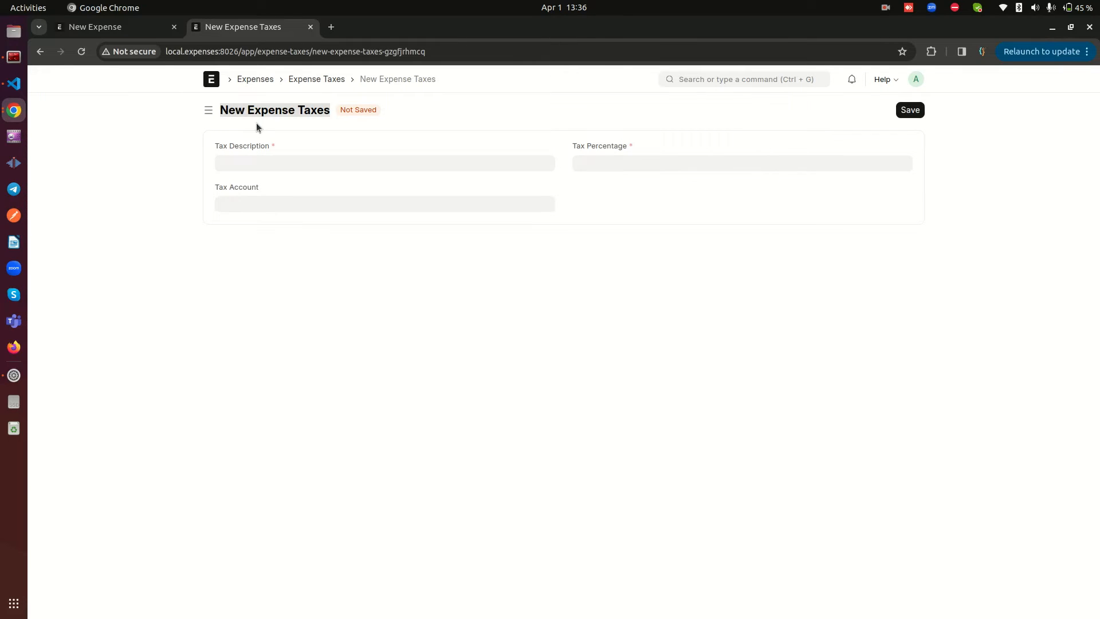
left_click(247, 164)
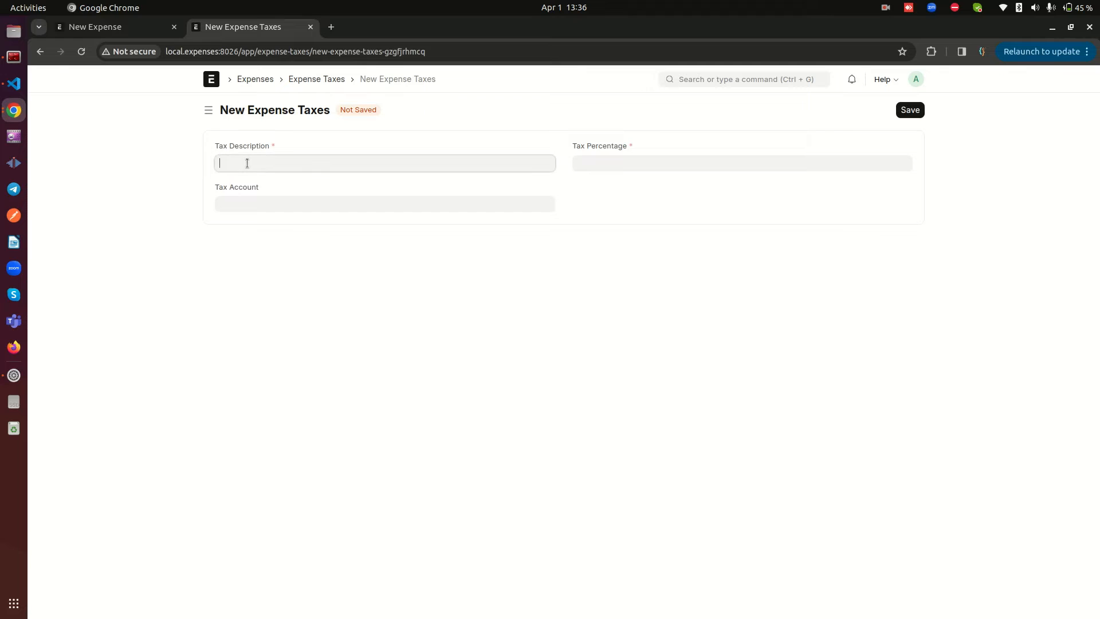
left_click(614, 166)
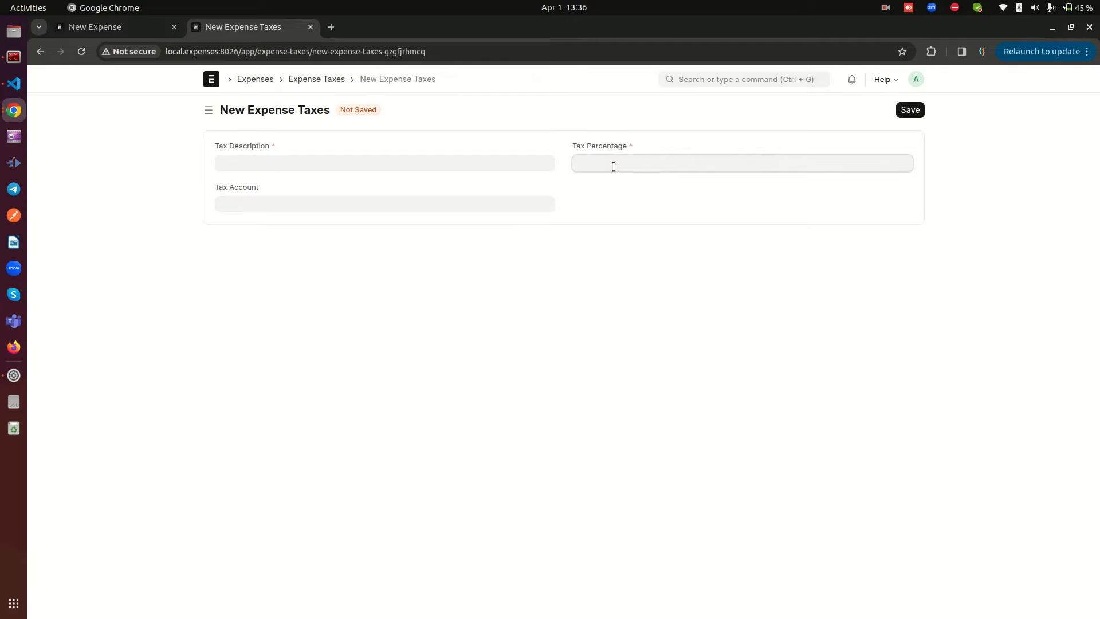
left_click(630, 195)
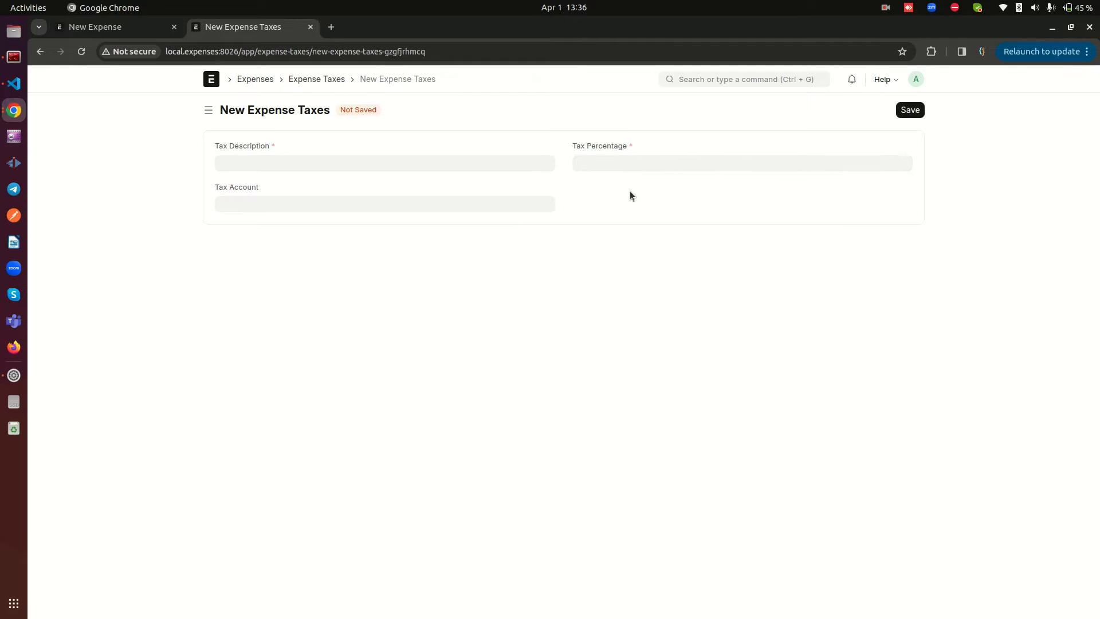
left_click(240, 204)
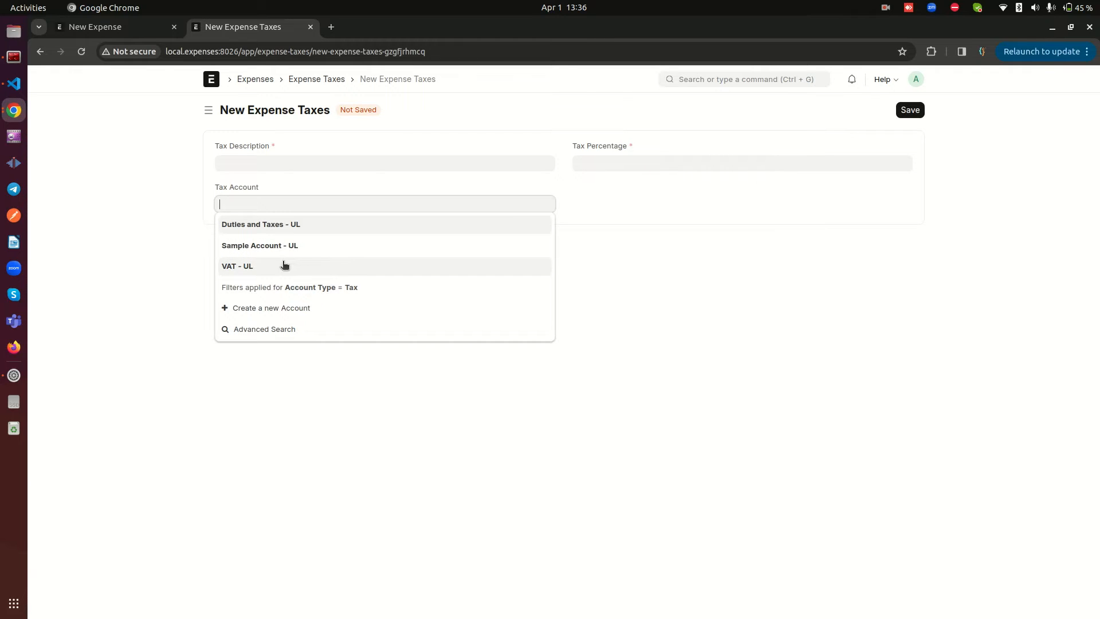
left_click(312, 79)
left_click(310, 27)
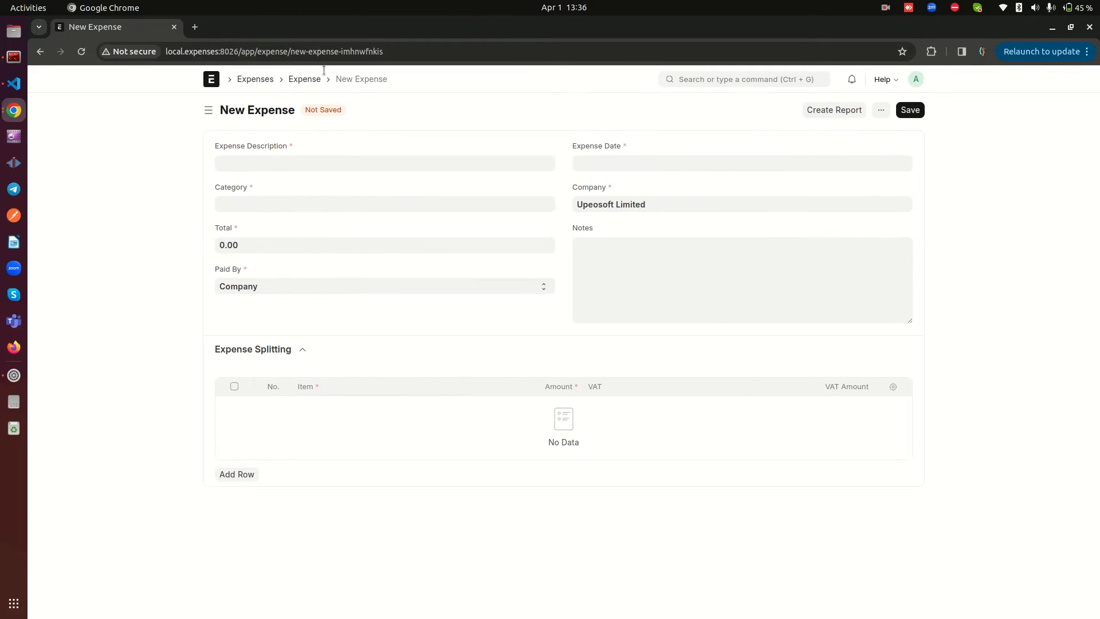
Enter "Meeting a client" as the expense description and choose the category Sales and Marketing Expenses-Sales Expenses - UL
left_click(335, 165)
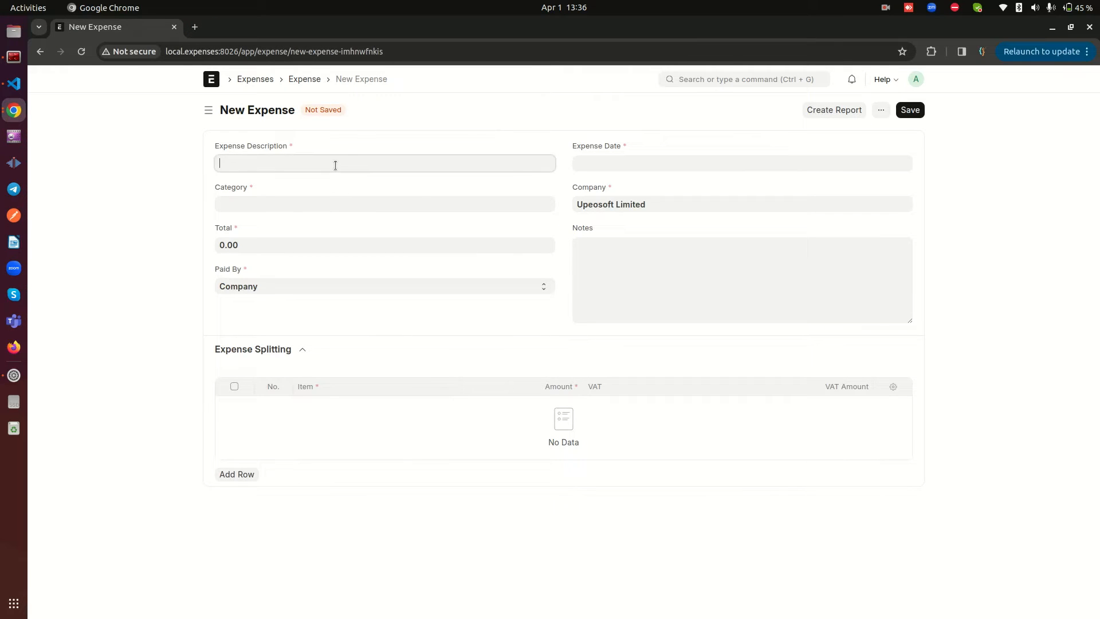
type("Meeting a client in")
key("BackSpace")
key("BackSpace")
left_click(312, 202)
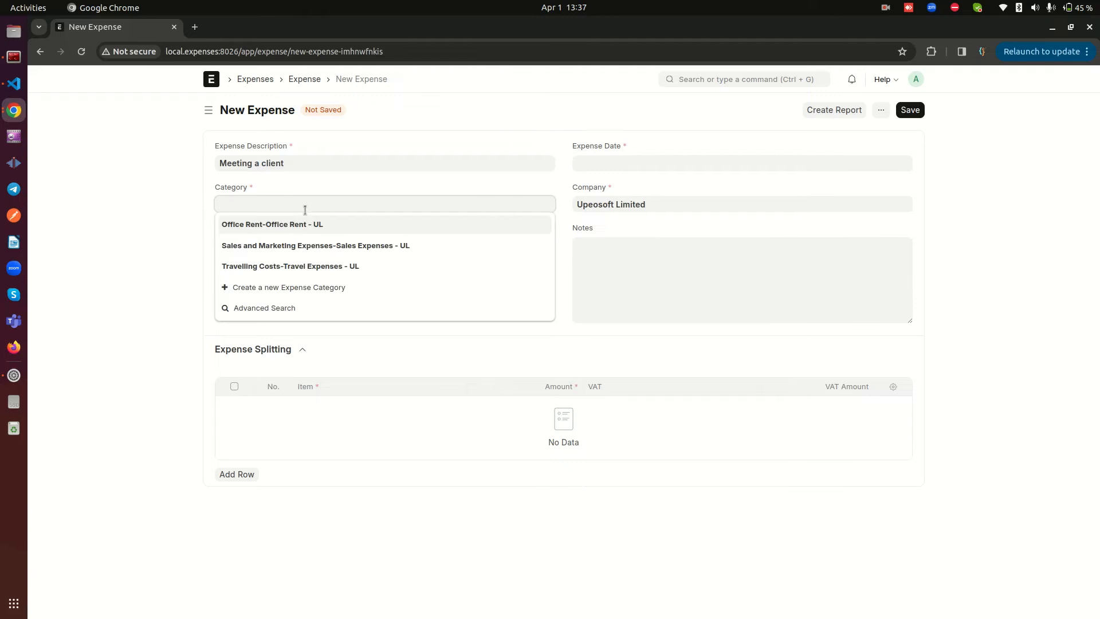
left_click(262, 246)
Try to set the expense date to 2 April 2024
left_click(648, 163)
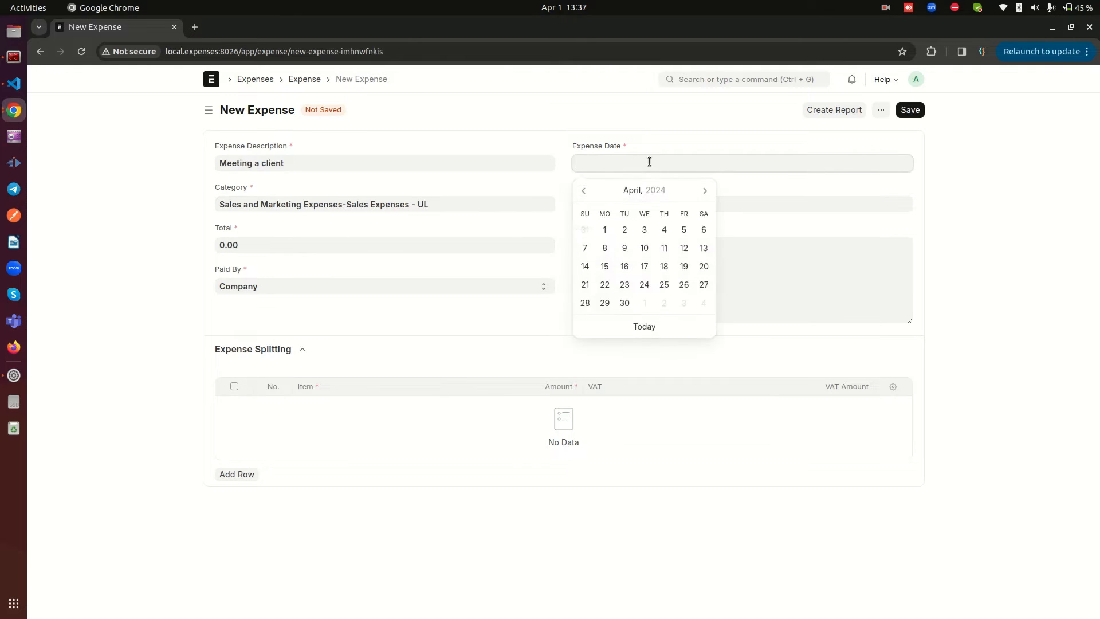
left_click(625, 232)
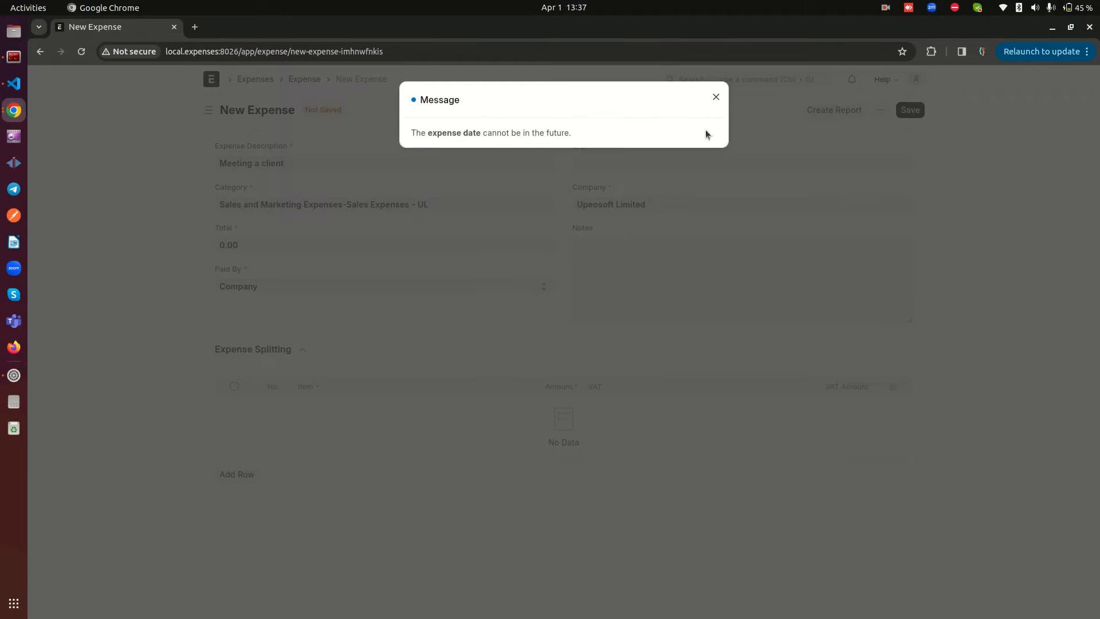
left_click(716, 93)
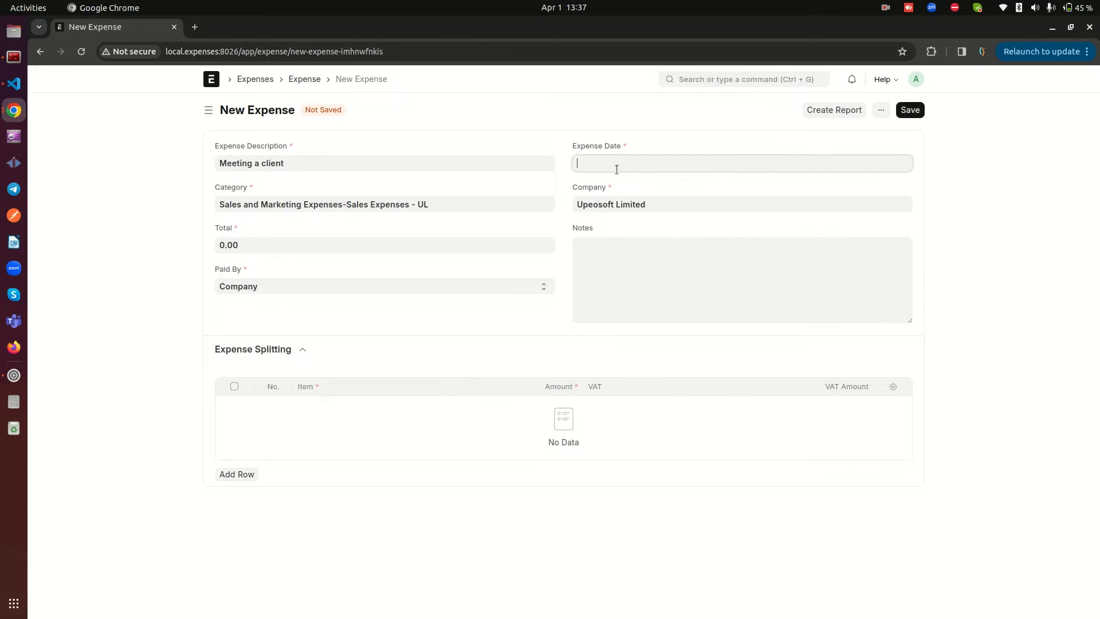
Set the expense date to 14-03-2024
left_click(616, 170)
left_click(584, 192)
left_click(663, 268)
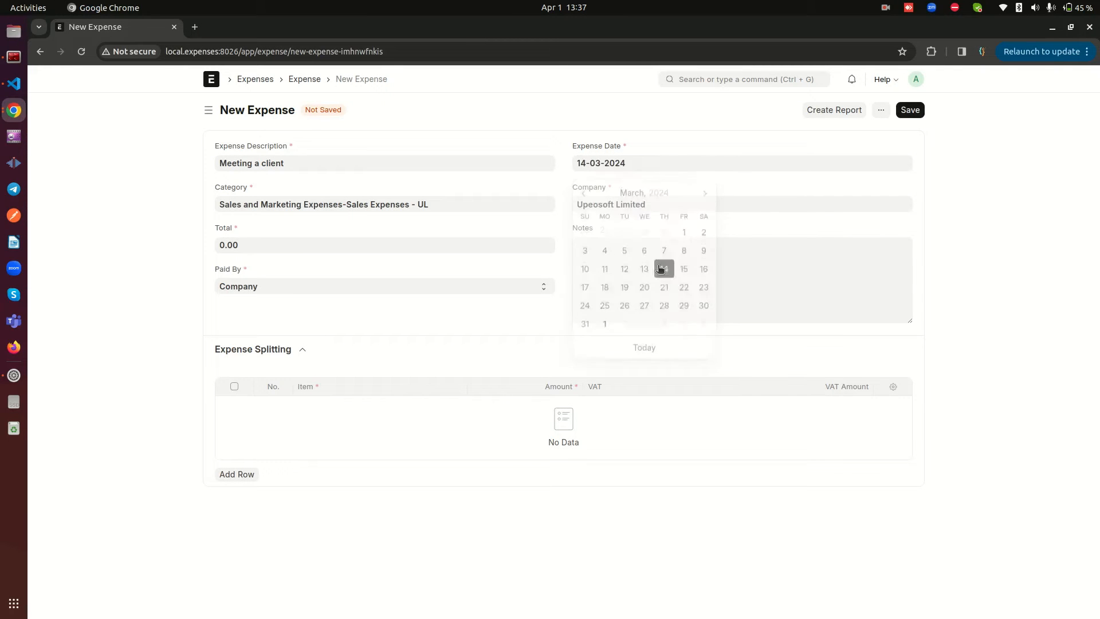
Switch Paid By to Employee (to reimburse) and back to Company
left_click(254, 286)
left_click(259, 299)
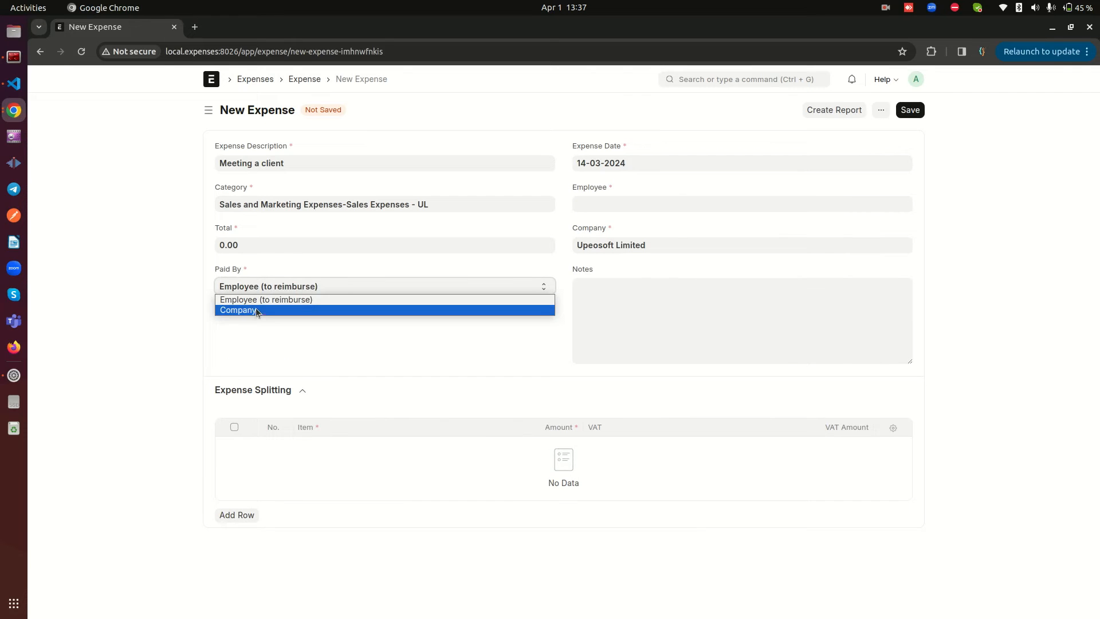
left_click(255, 309)
Set the expense total to 9,000
left_click(260, 247)
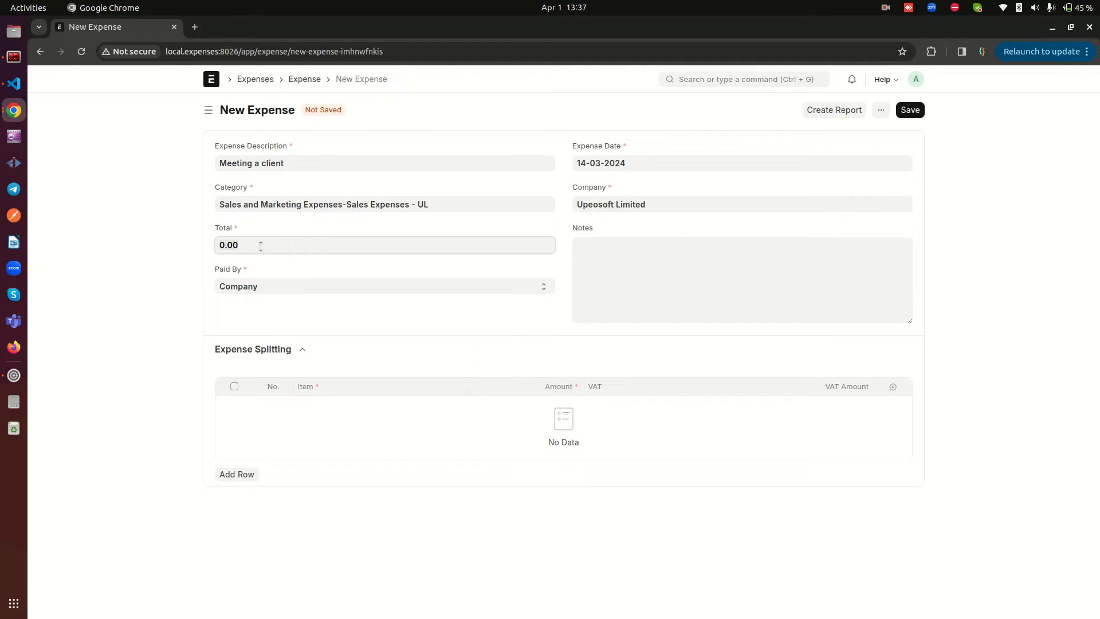
type("9000")
left_click(155, 275)
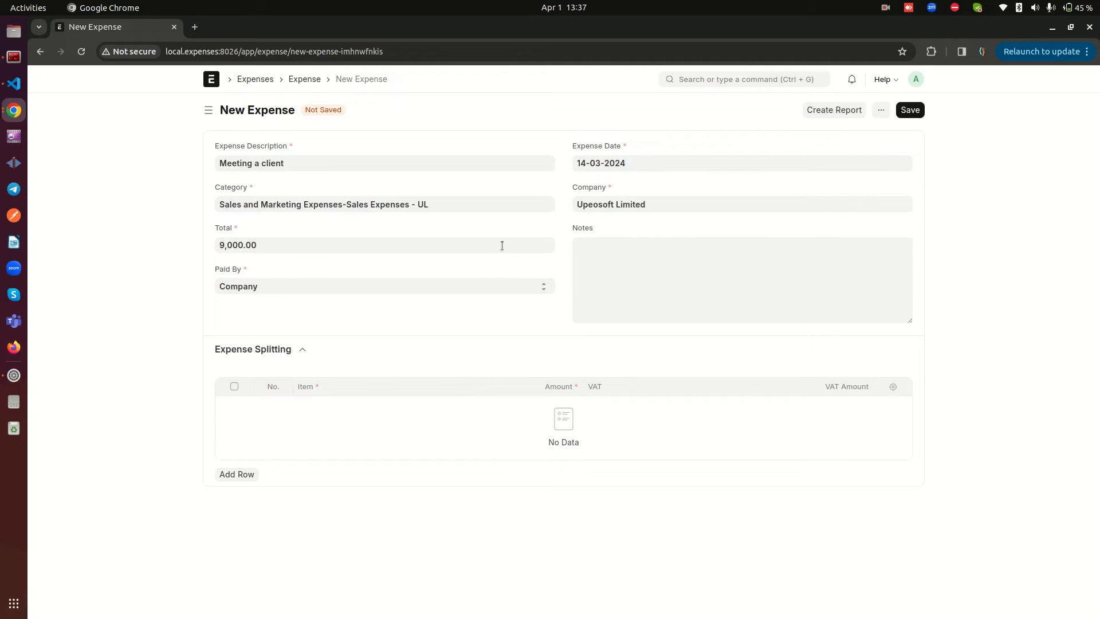
Add a Meals row to the expense split with an amount of 3,500 and the VAT-16 tax
left_click(237, 474)
left_click(346, 408)
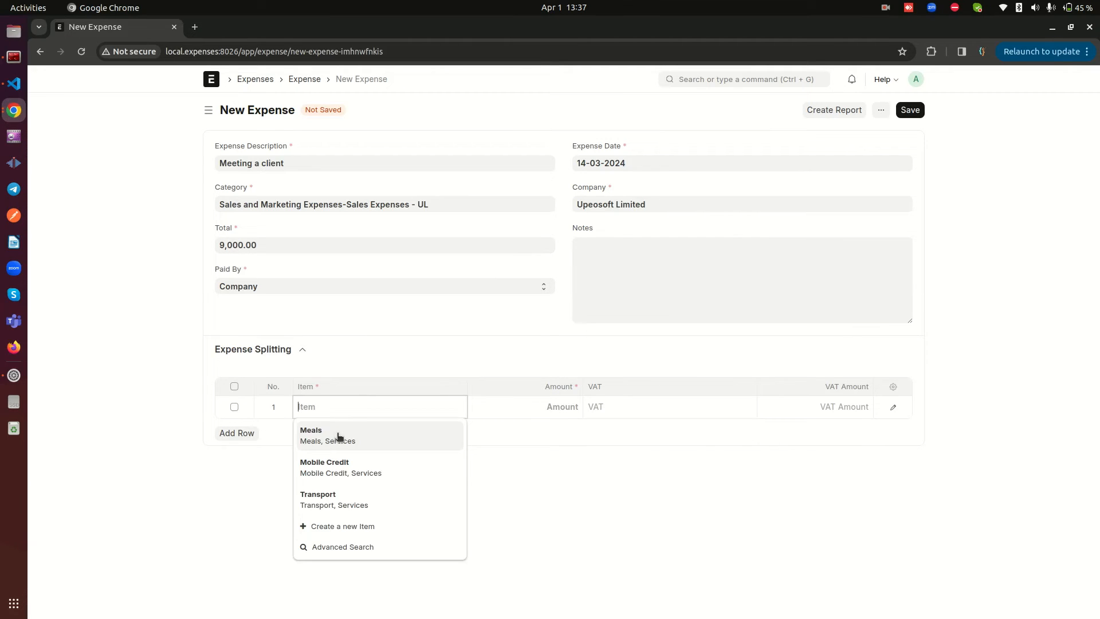
left_click(336, 434)
left_click(554, 406)
type("2")
key("BackSpace")
type("3")
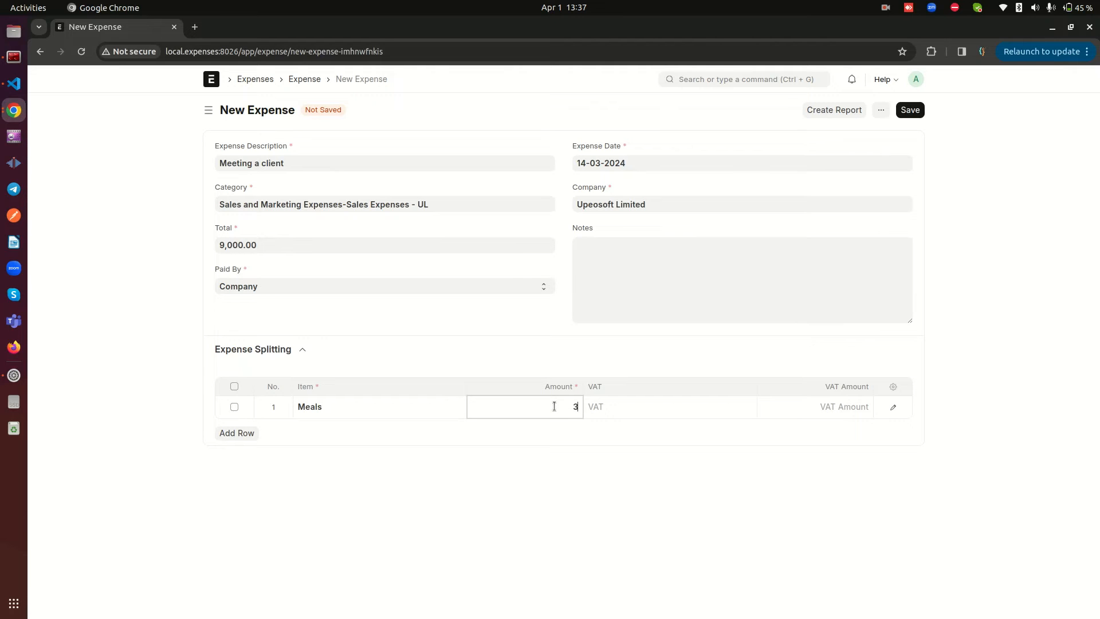
type(",500")
left_click(656, 413)
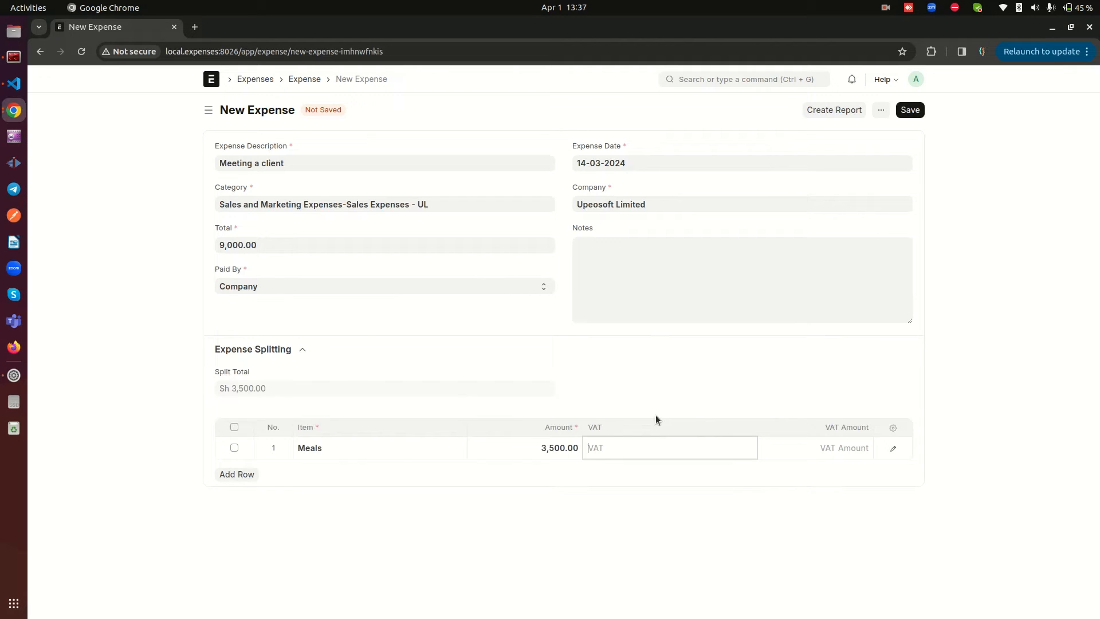
left_click(619, 493)
Add a Mobile Credit row to the expense split with an amount of 1,000 and the VAT-16 tax
left_click(236, 481)
left_click(324, 469)
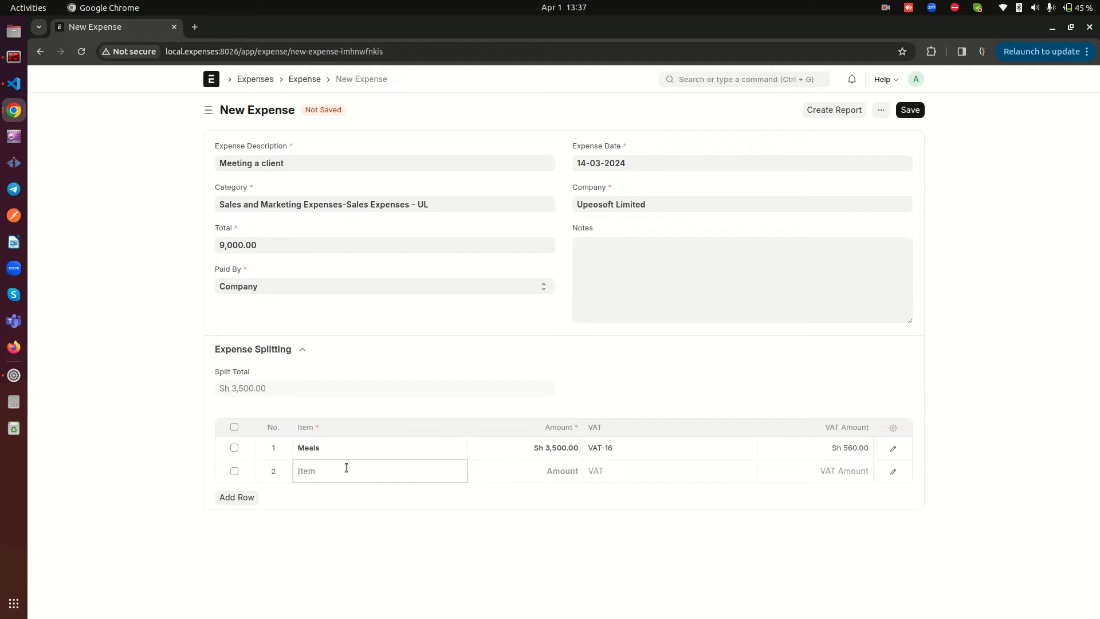
left_click(545, 471)
type("1000")
left_click(621, 470)
left_click(615, 495)
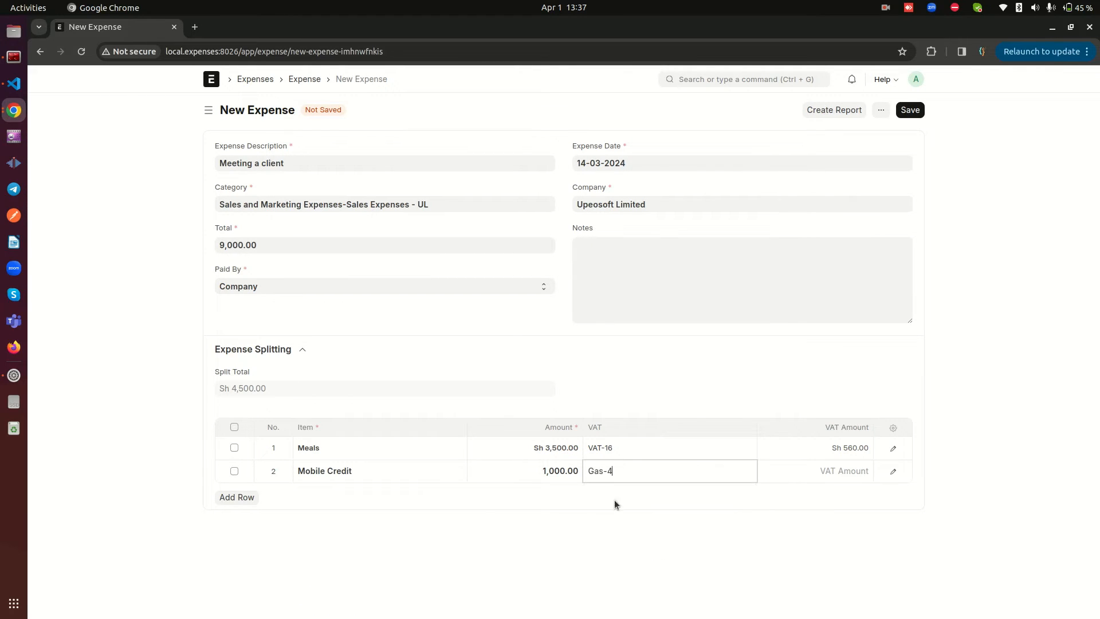
left_click(615, 474)
left_click(608, 515)
Add a Transport row to the expense split with an amount of 4,500 and the Gas-4 tax
left_click(246, 497)
left_click(365, 501)
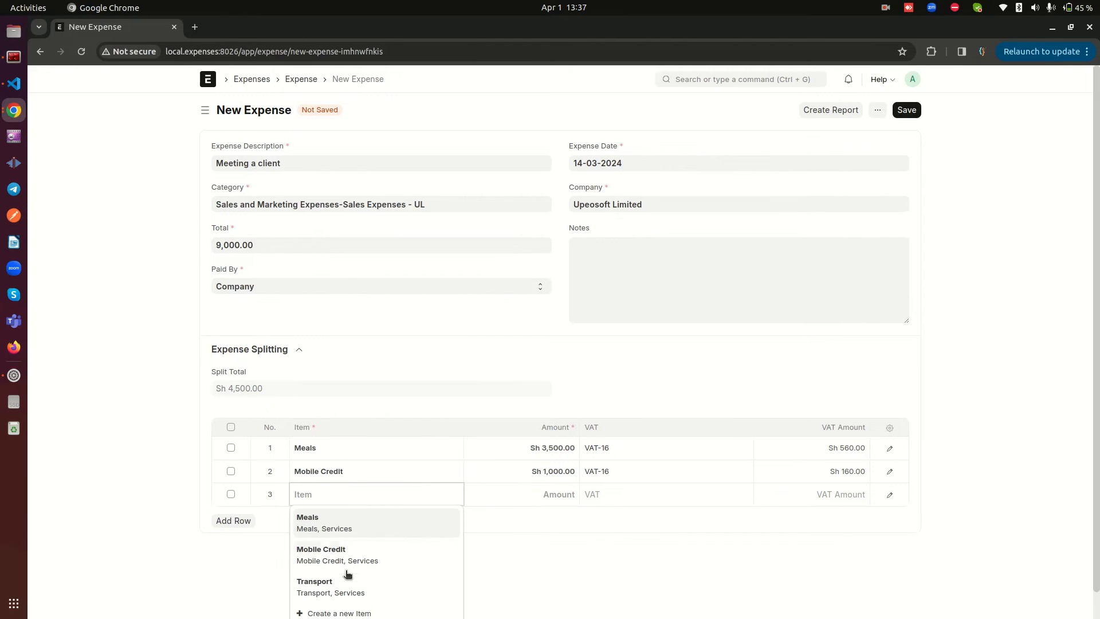
left_click(353, 585)
left_click(552, 495)
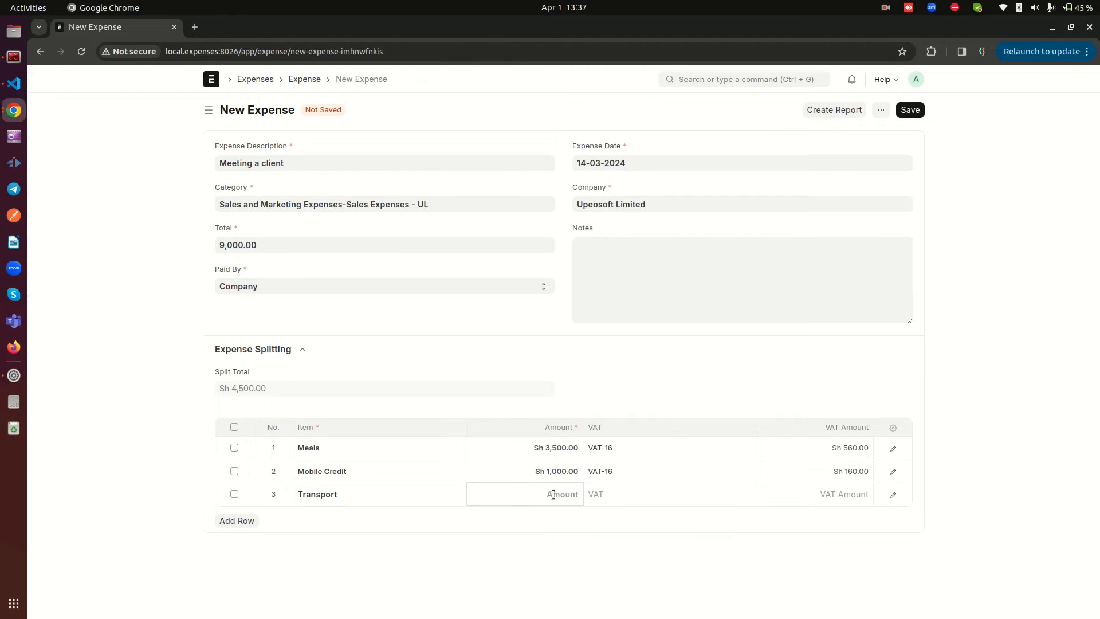
type("4500")
left_click(499, 537)
left_click(606, 495)
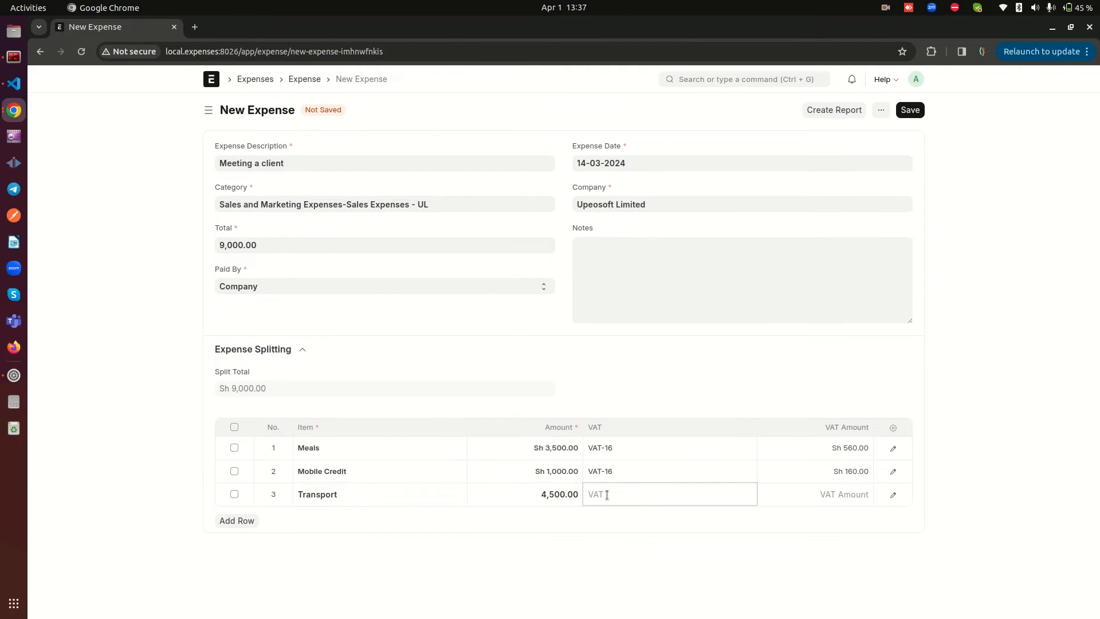
left_click(608, 519)
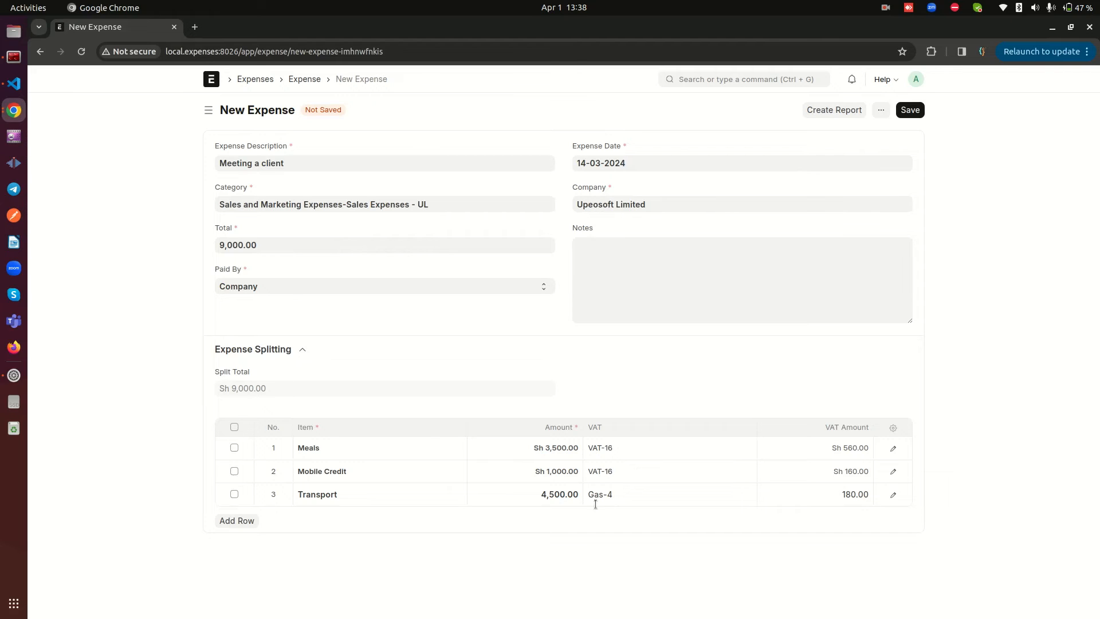
Review the VAT column and the amounts of the Meals, Mobile Credit and Transport rows in the expense split
double_click(594, 428)
left_click(590, 429)
left_click(591, 427)
left_click(550, 453)
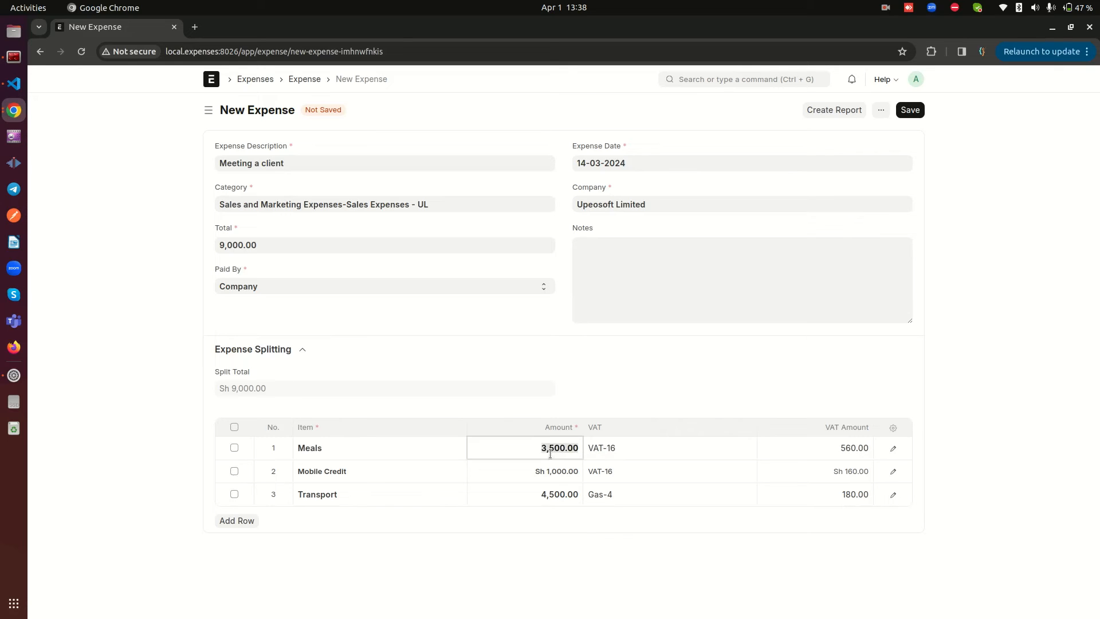
left_click(555, 473)
left_click(554, 491)
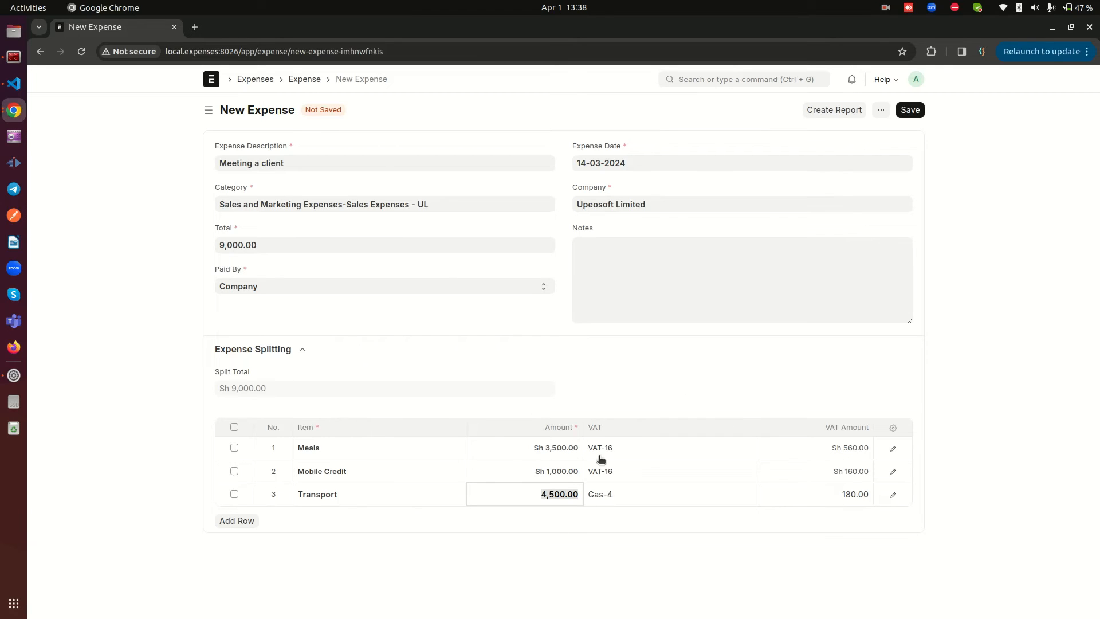
left_click(546, 545)
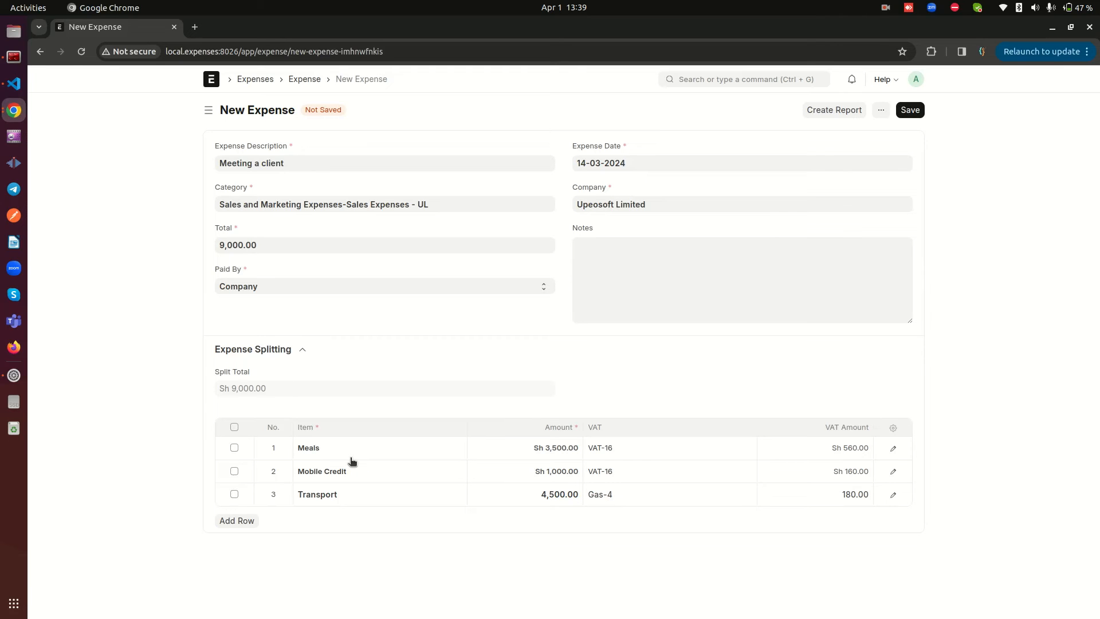
Save the client meeting expense and create an expense report from it
left_click(906, 112)
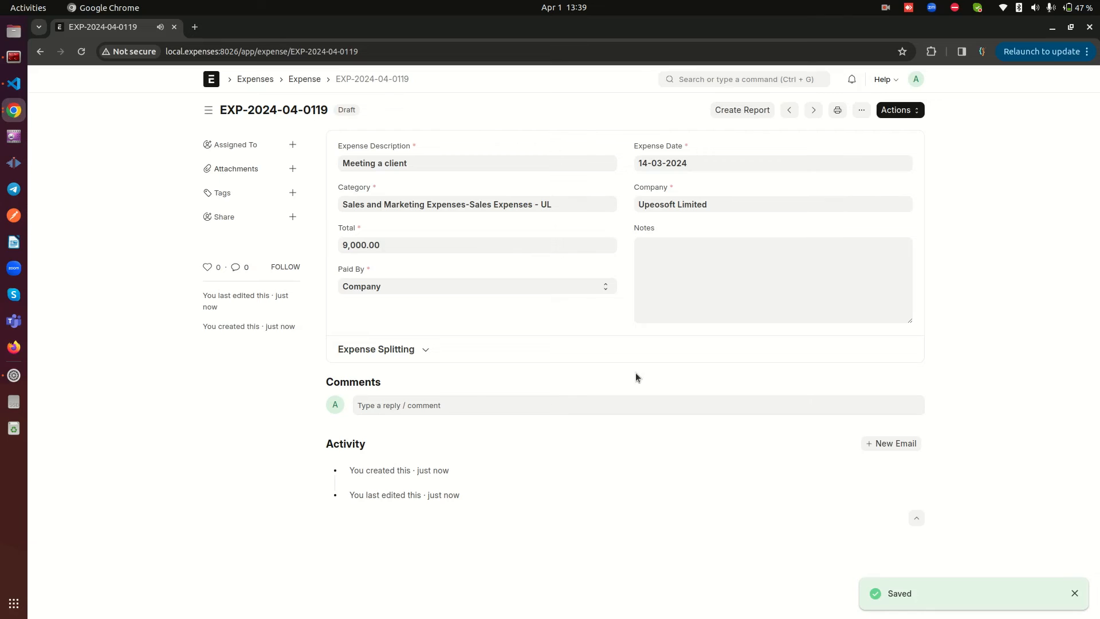
left_click(443, 348)
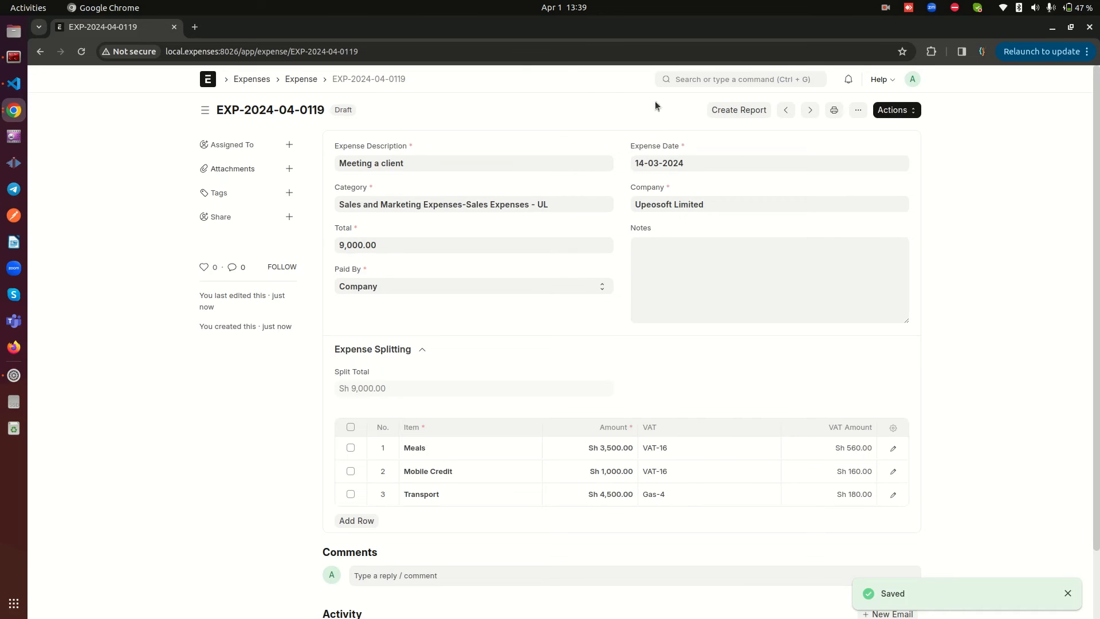
left_click(719, 110)
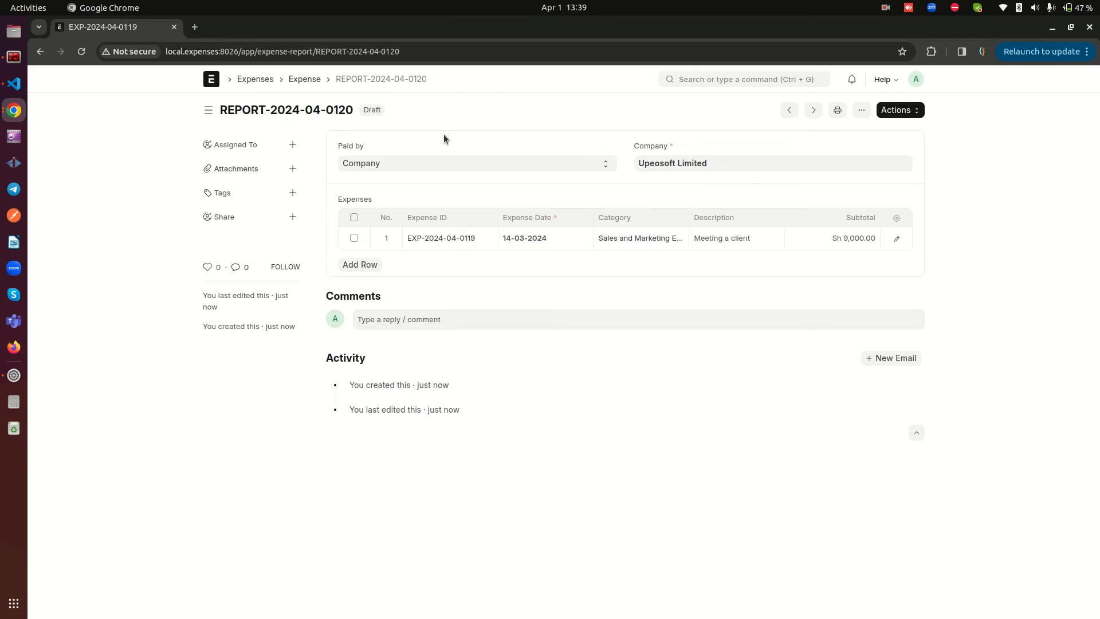
Submit the expense report and approve it through the manager and finance stages
left_click(907, 116)
left_click(840, 139)
left_click(891, 114)
left_click(852, 129)
left_click(891, 112)
left_click(859, 131)
left_click(900, 118)
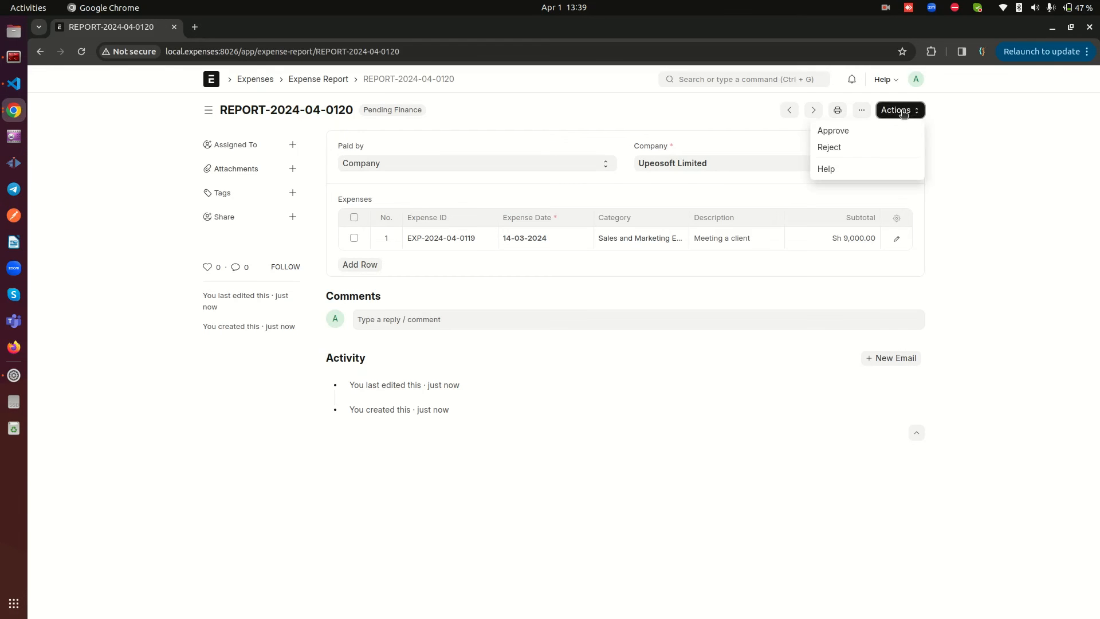
left_click(837, 132)
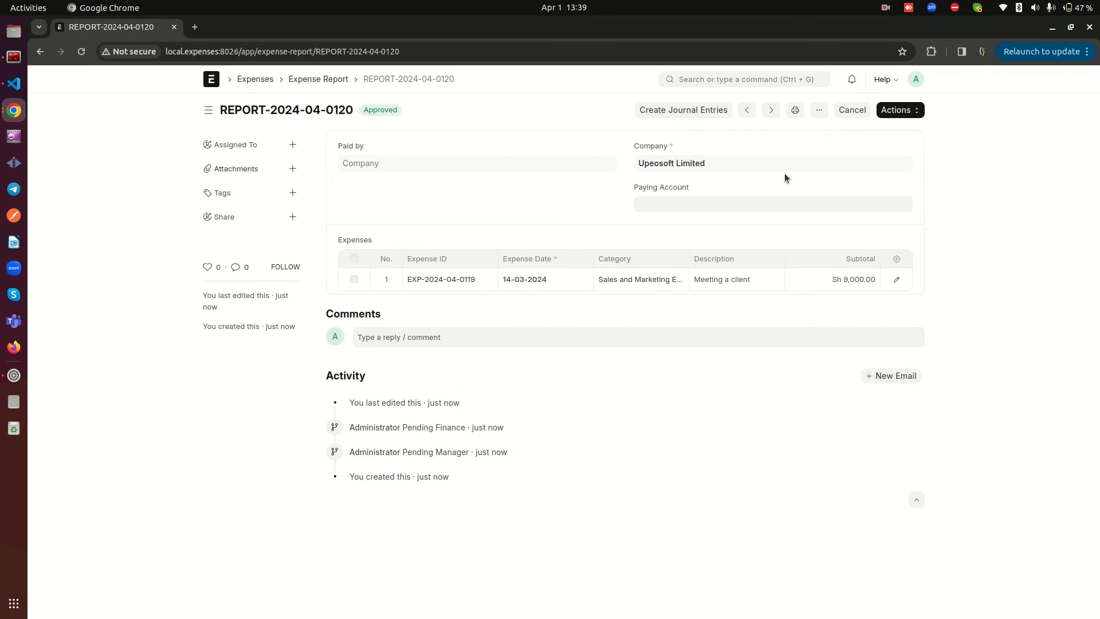
Try to create journal entries from the approved expense report without a paying account
left_click(690, 112)
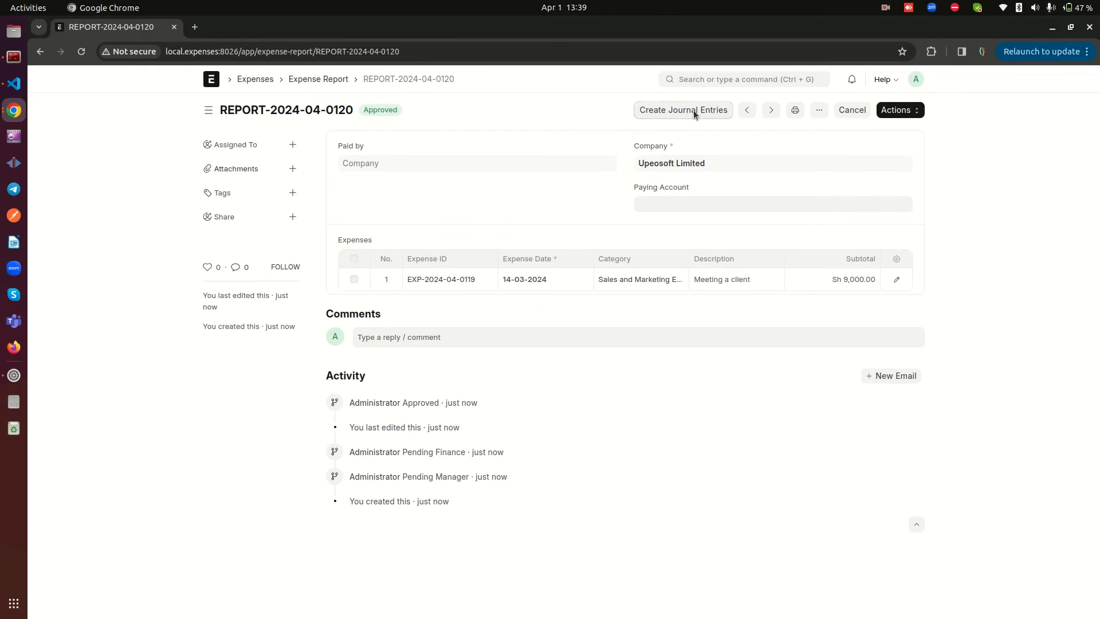
left_click_drag(425, 135, 682, 120)
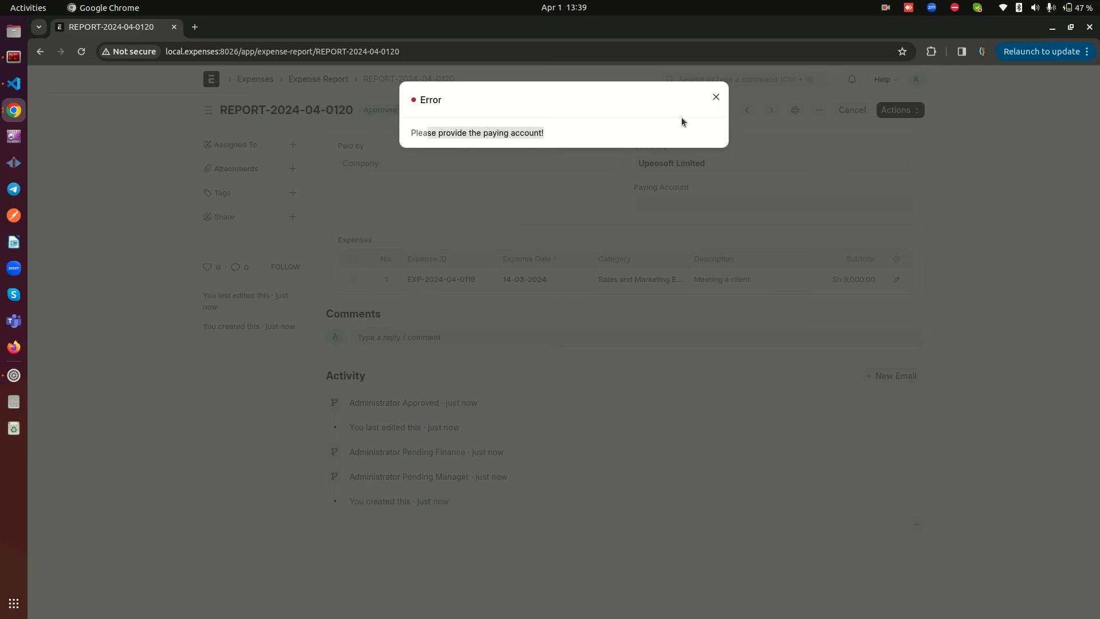
left_click(716, 97)
Update the expense report with NCBA Bank - UL as the paying account and create its journal entries
left_click(688, 202)
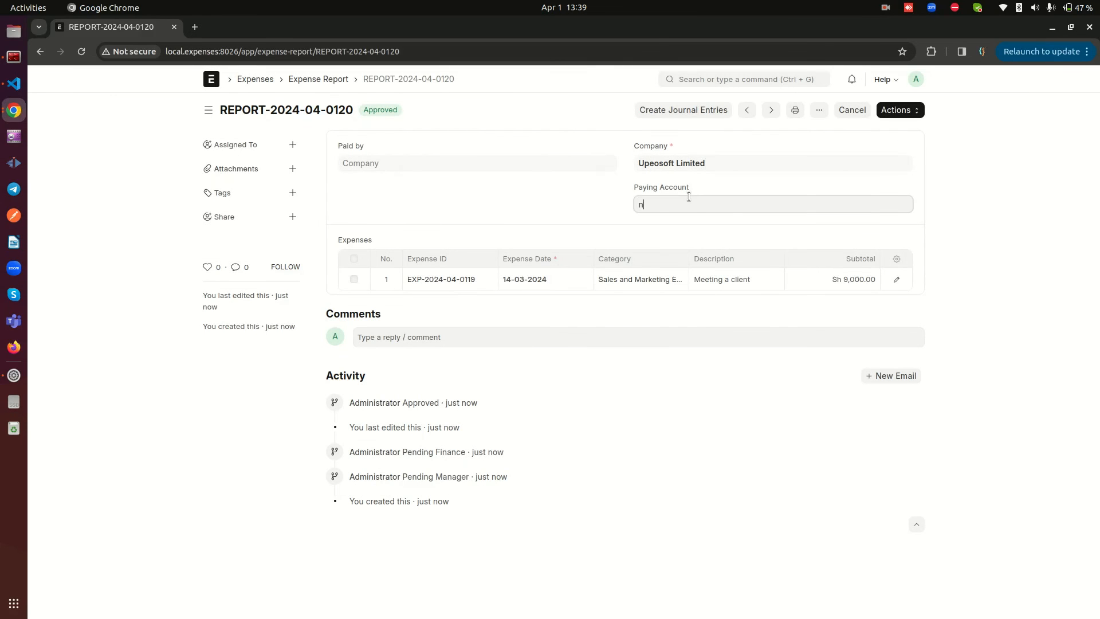
left_click(676, 223)
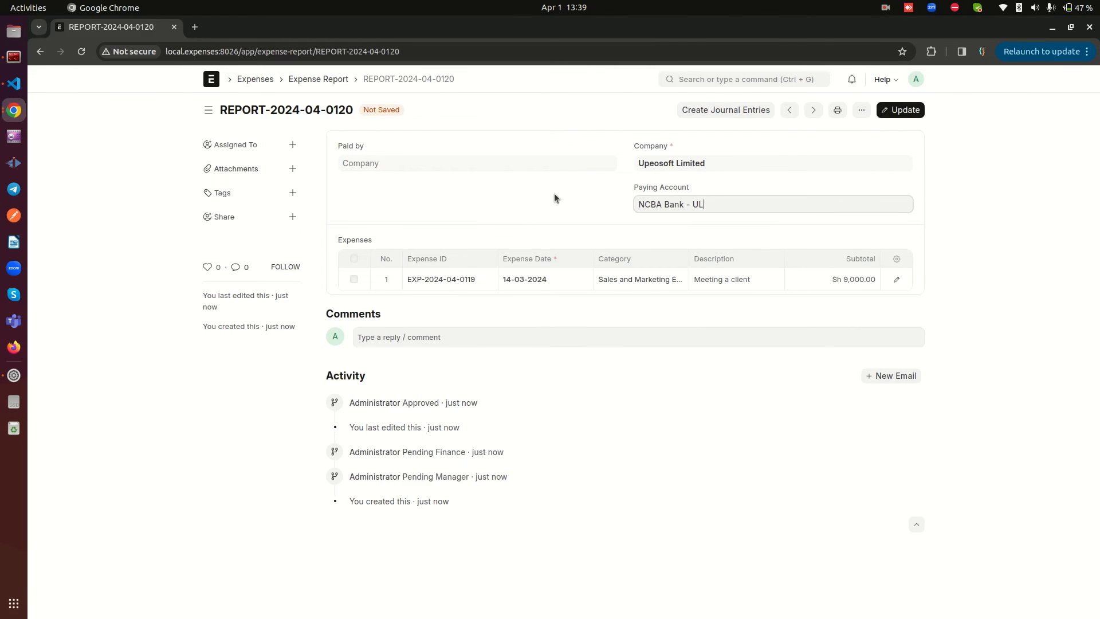
left_click(898, 110)
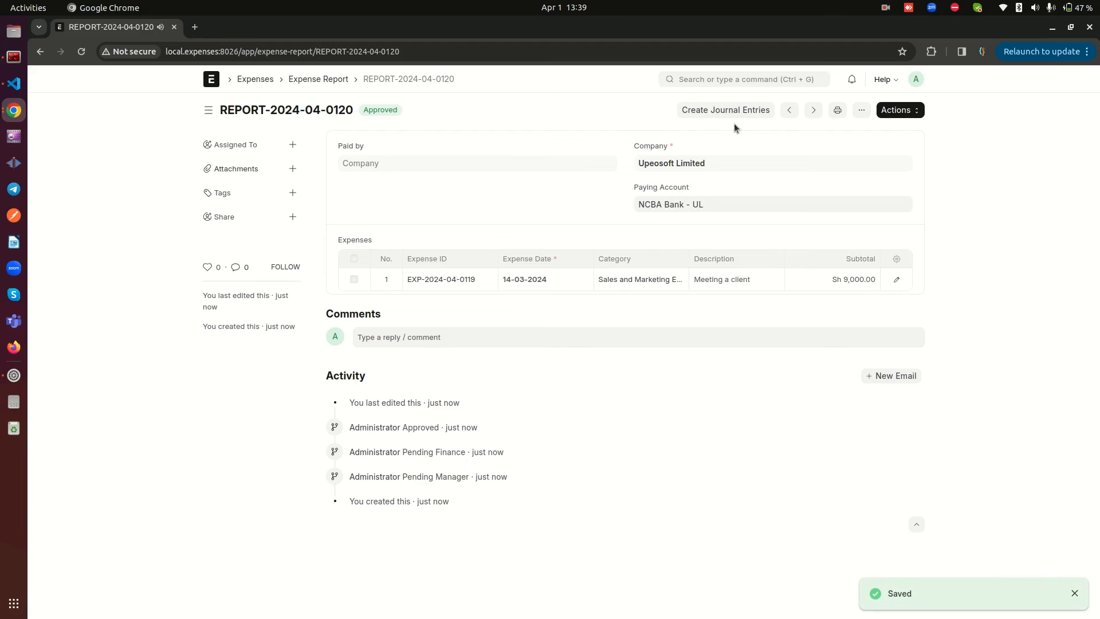
left_click(729, 110)
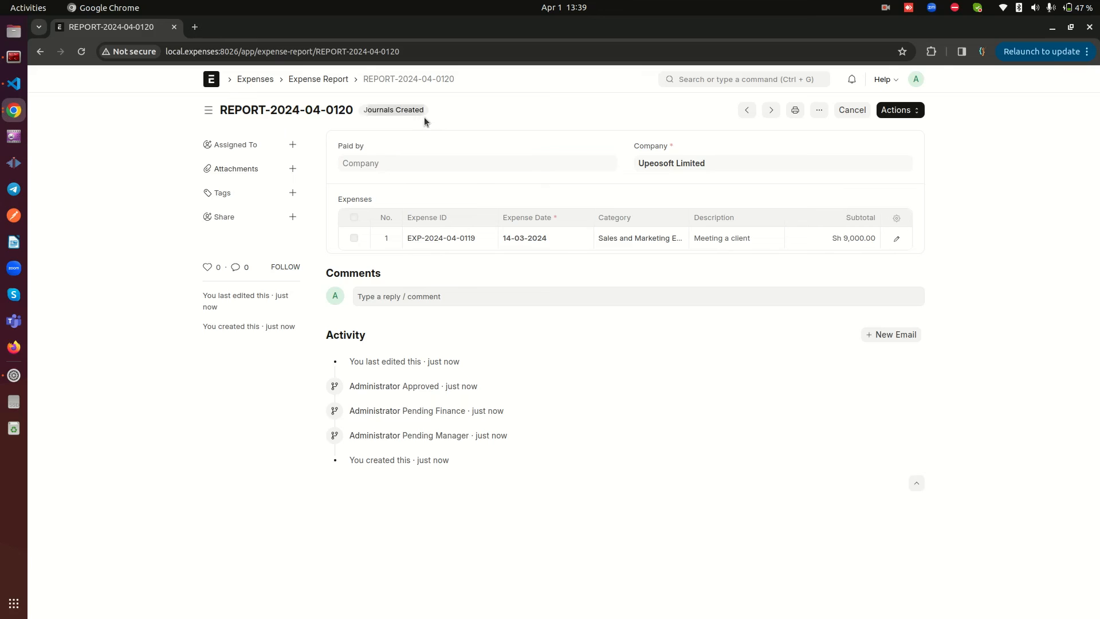
Find the Journal Entry list in a new browser tab and open the newest NCBA Bank - UL entry
right_click(211, 81)
left_click(247, 93)
left_click(229, 30)
left_click(727, 79)
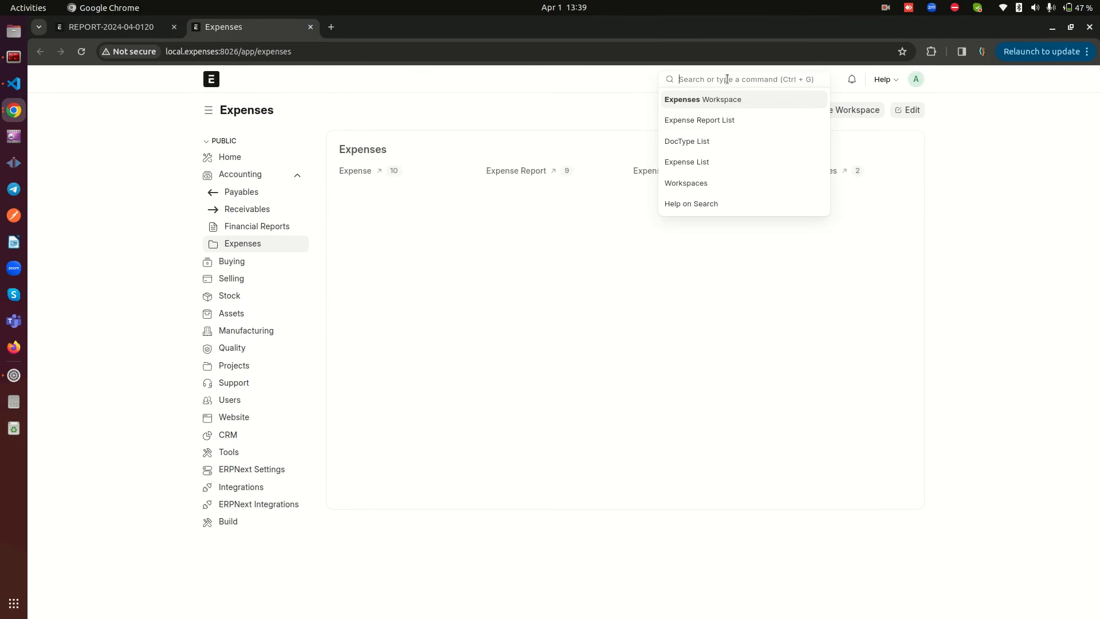
type("journ")
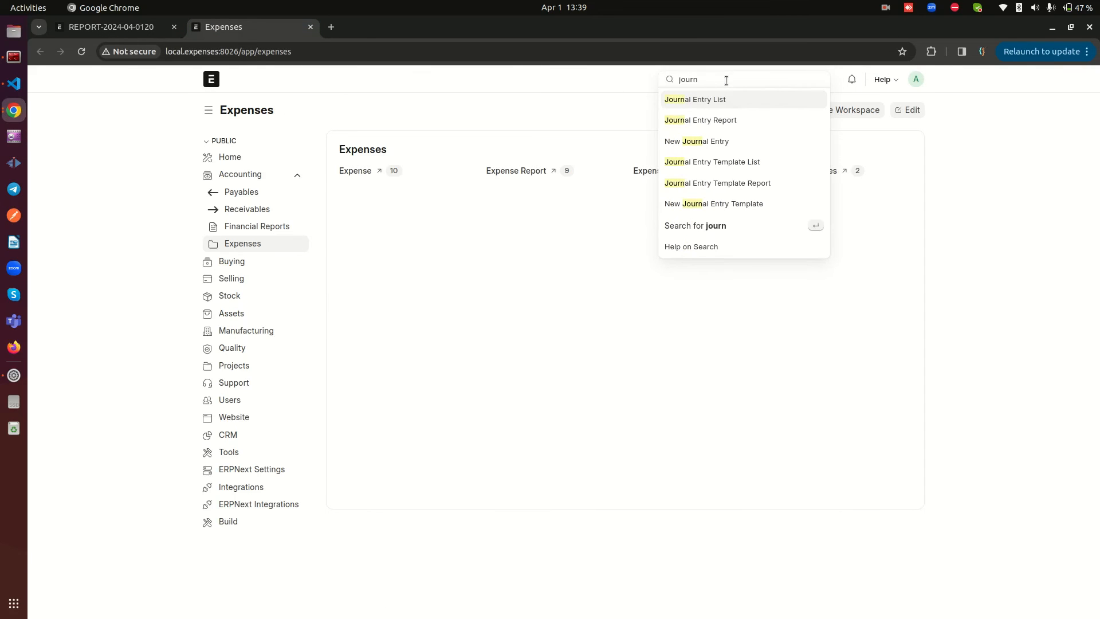
left_click(709, 101)
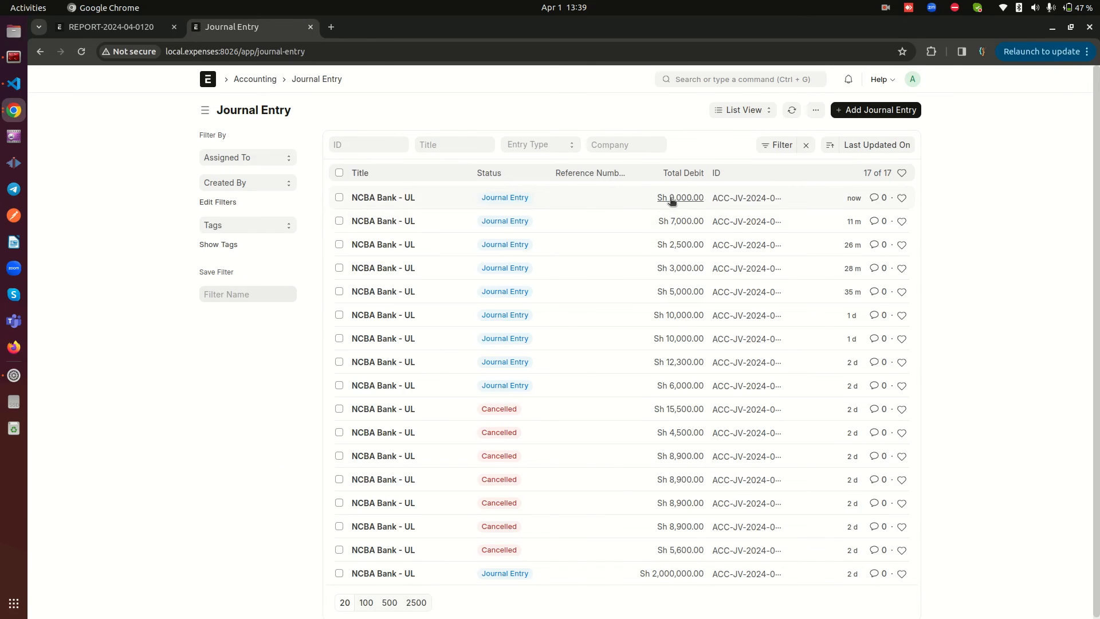
left_click(380, 197)
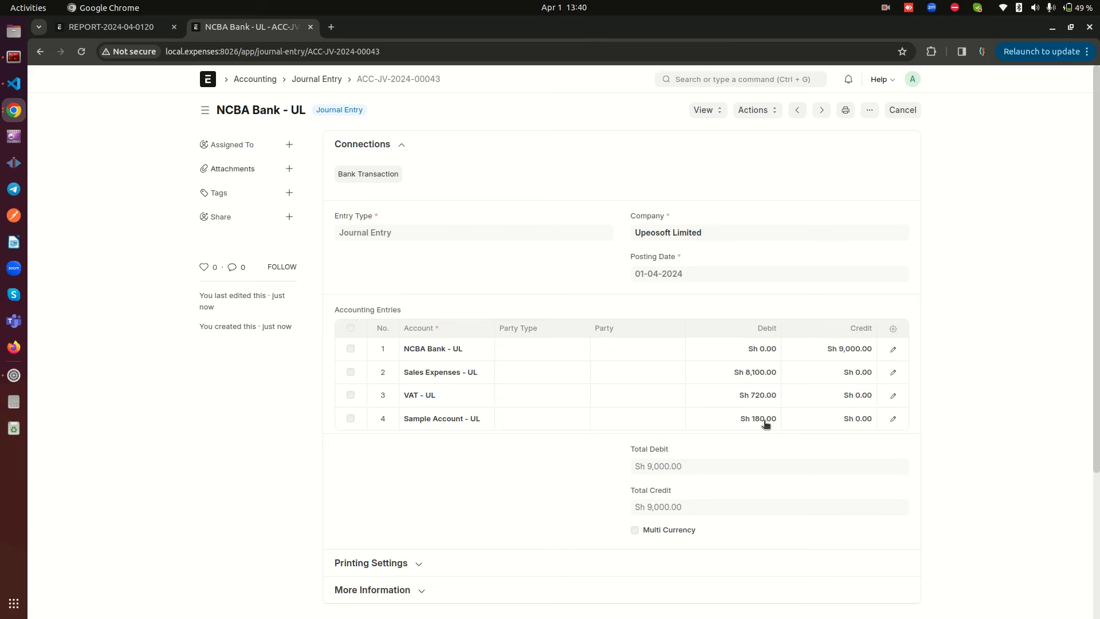
Return to the expense report's tab, open the 9,000 client meeting expense and expand its splitting section
left_click(122, 32)
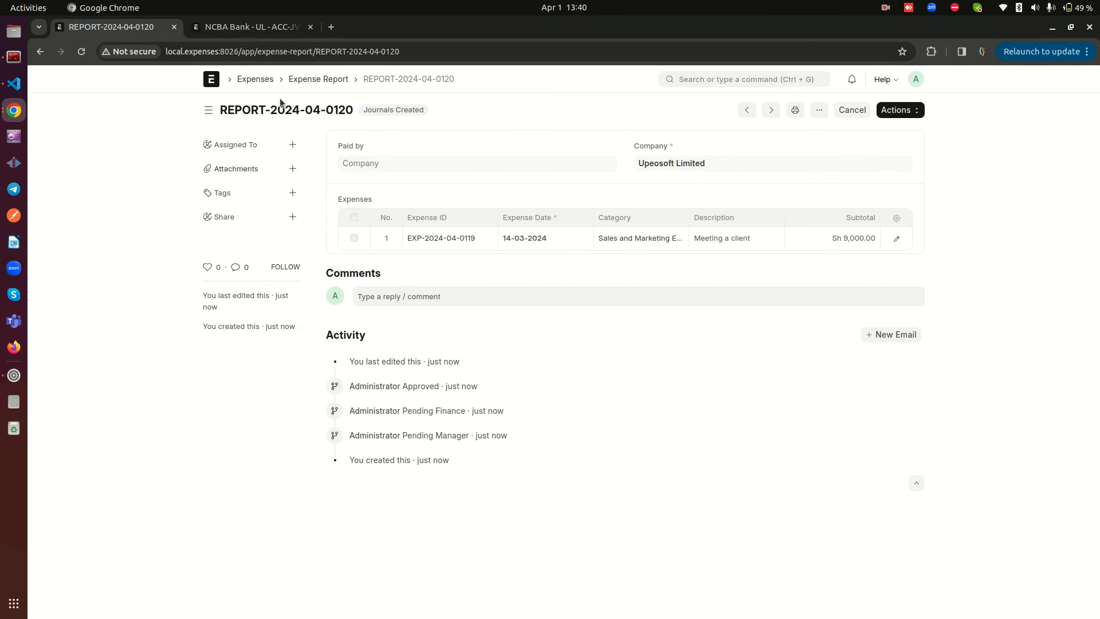
left_click(257, 80)
left_click(343, 170)
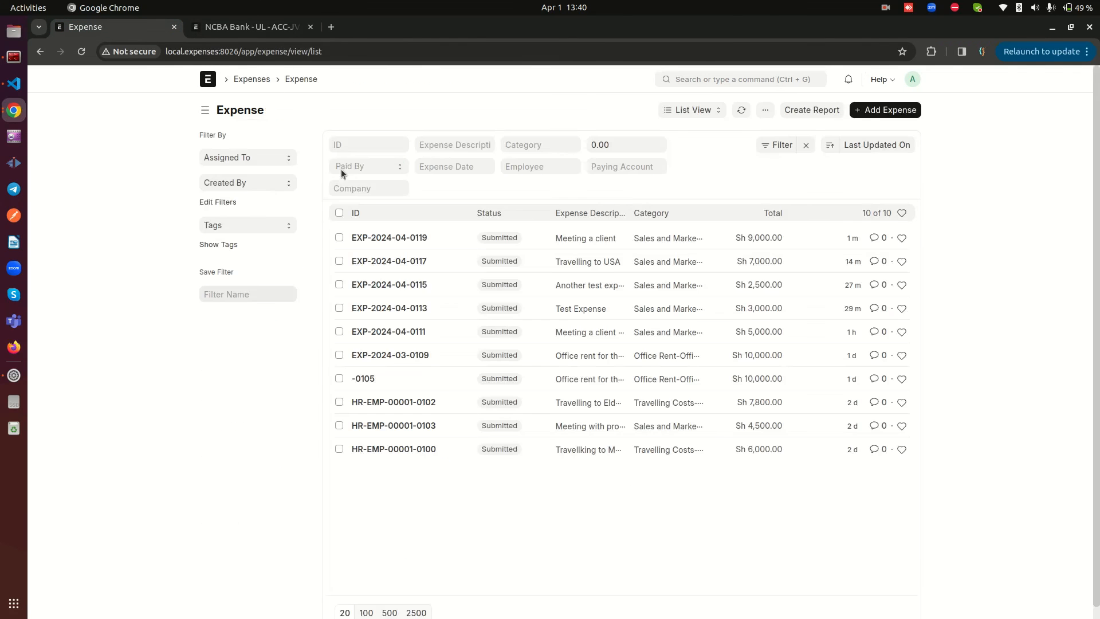
left_click(391, 238)
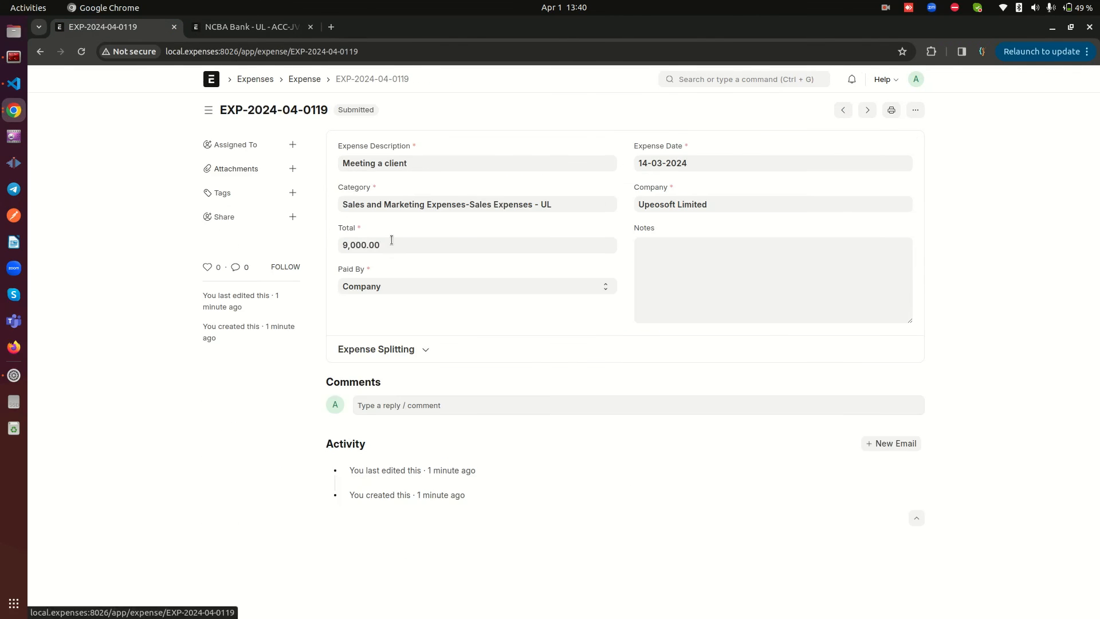
left_click(437, 346)
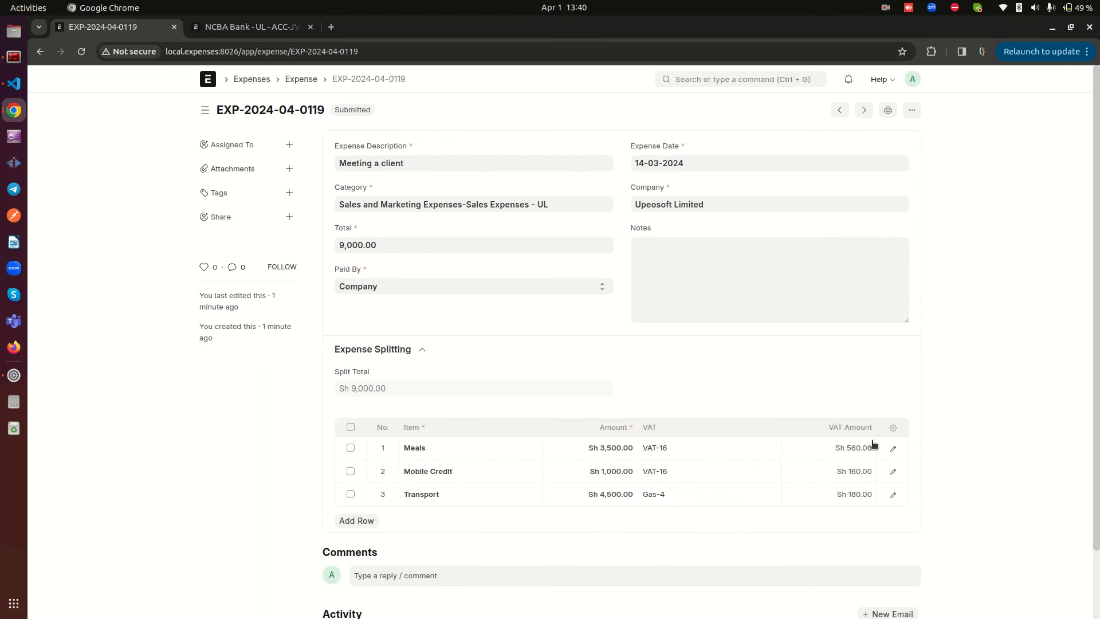
Compare the journal entry's accounting lines with the items and VAT amounts in the expense split
left_click(278, 27)
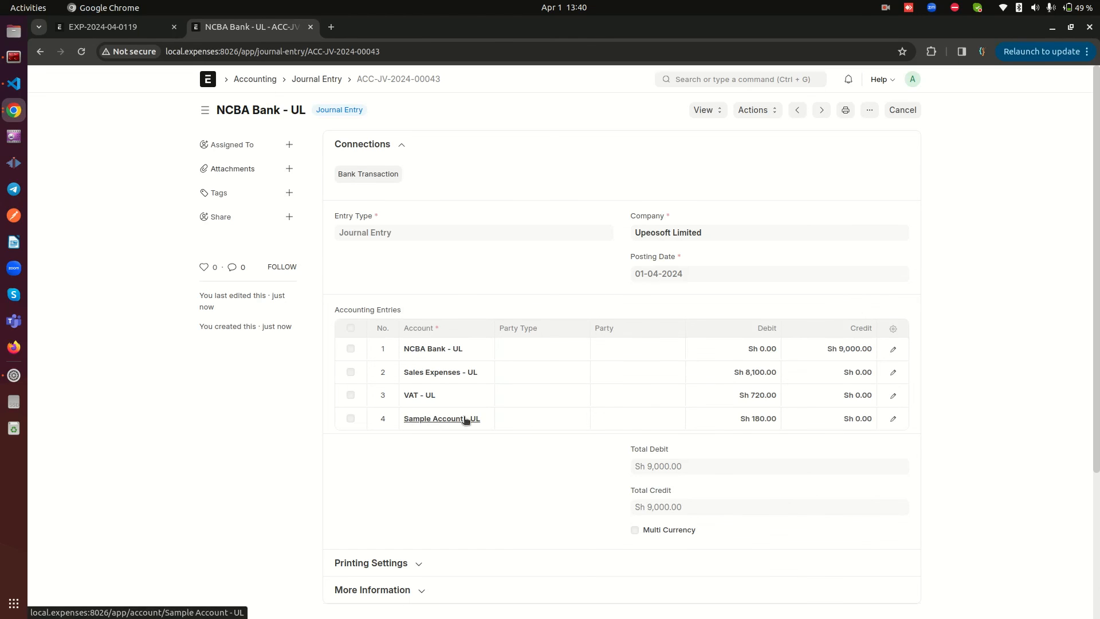
left_click(104, 28)
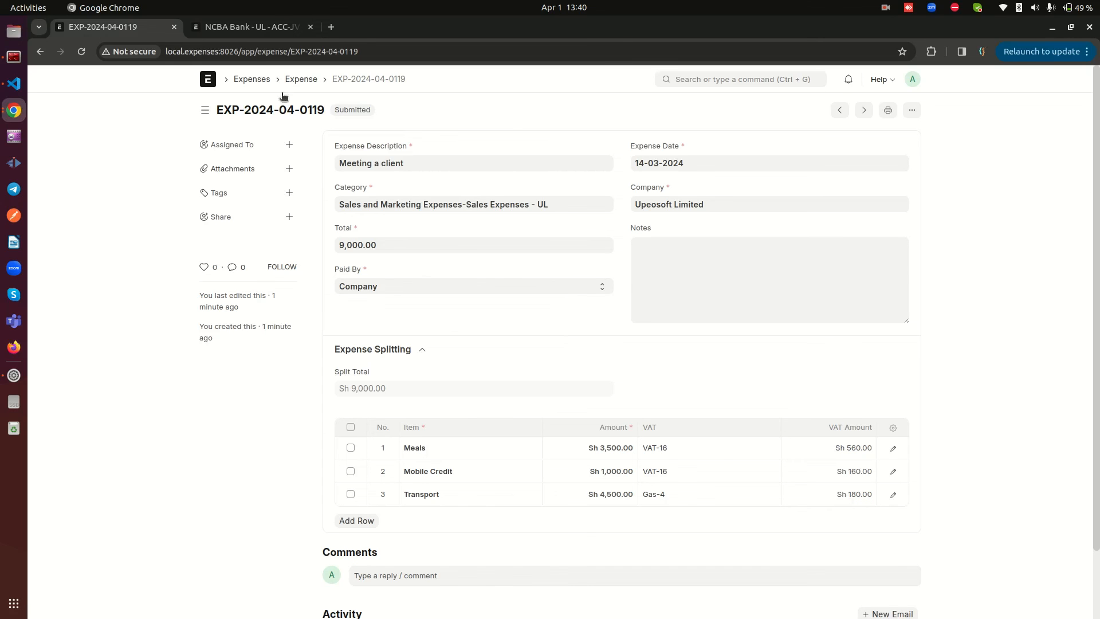
left_click(230, 27)
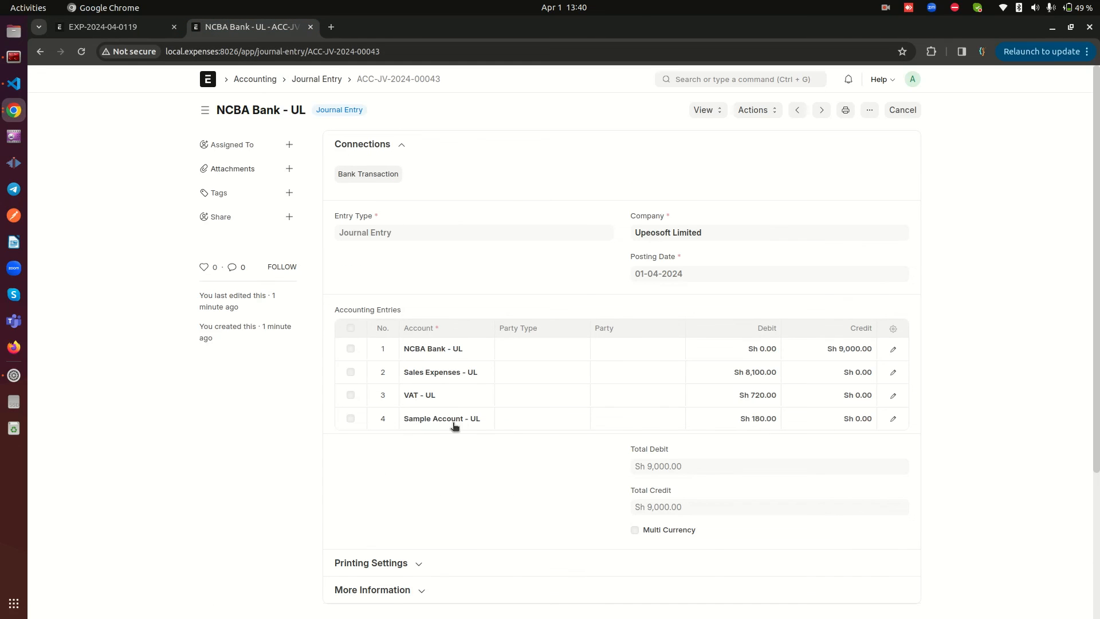
left_click(98, 26)
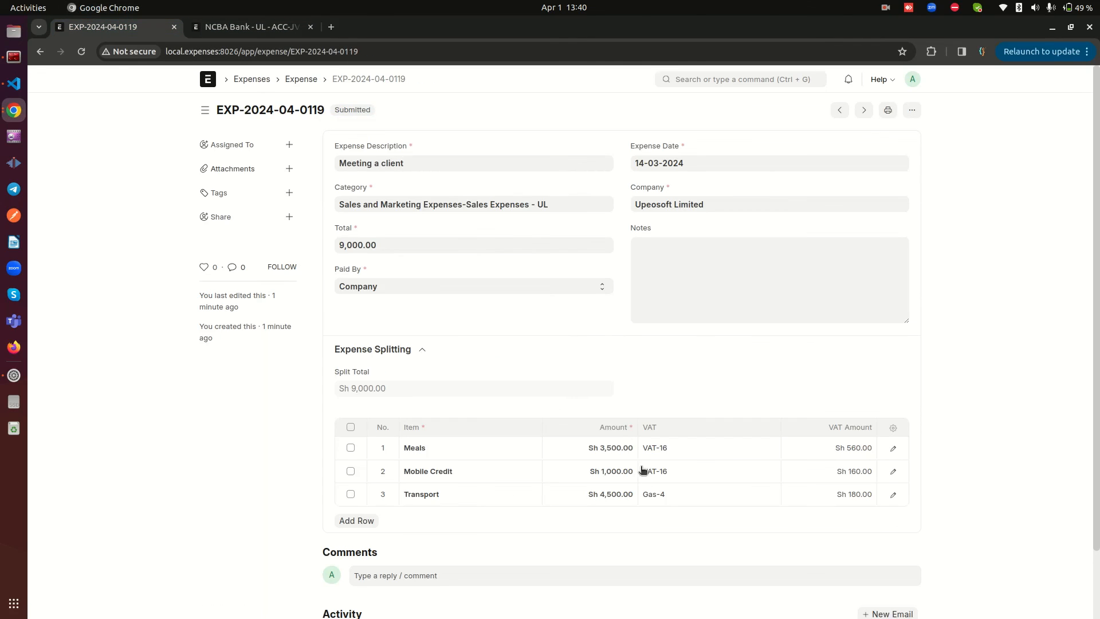
Open the Transport row's Gas-4 tax record to check its tax account, and return to the journal entry
left_click(671, 494)
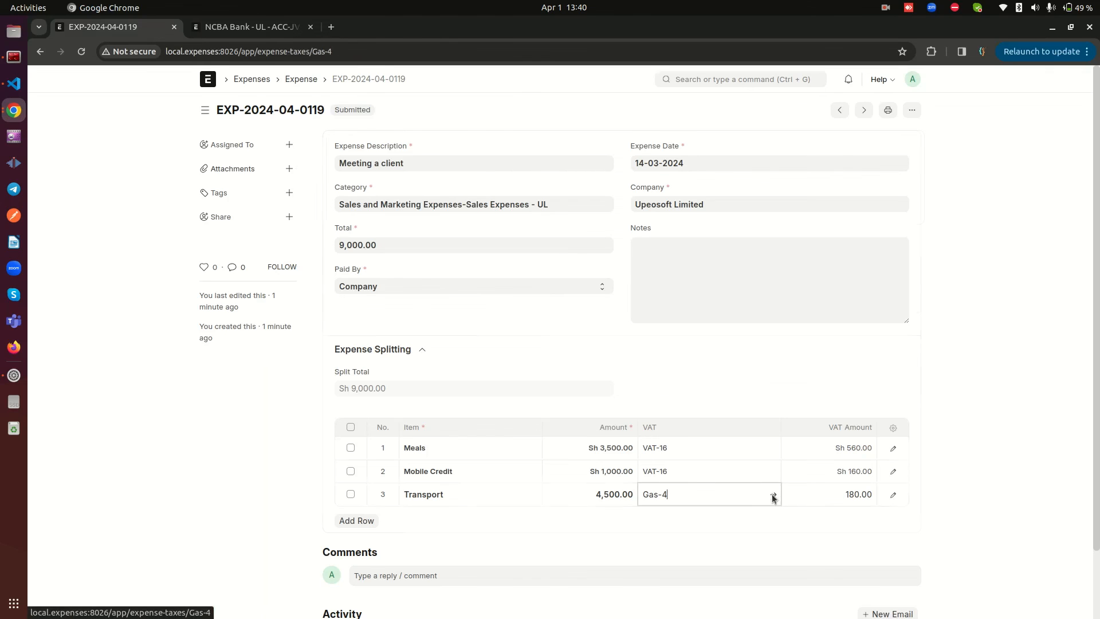
left_click(773, 496)
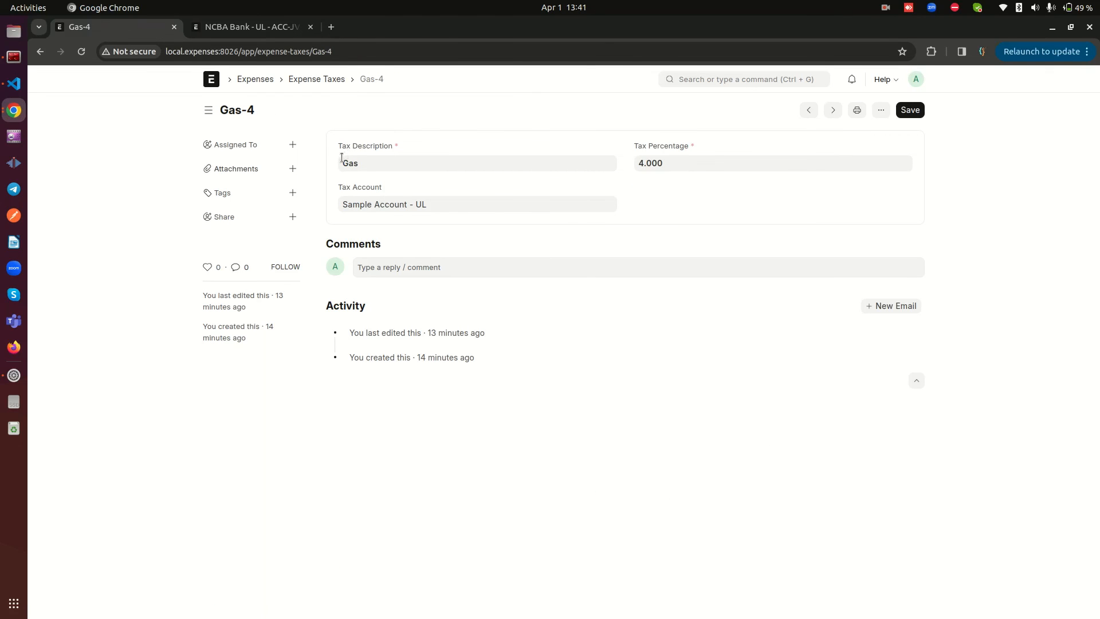
left_click_drag(339, 188, 364, 190)
left_click(39, 52)
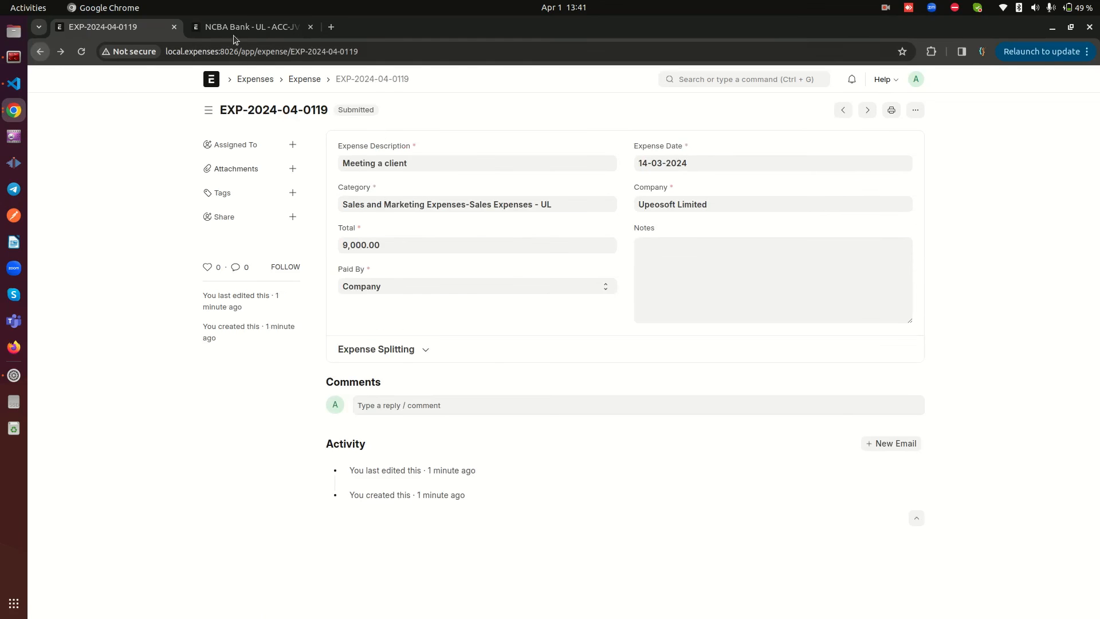
left_click(240, 29)
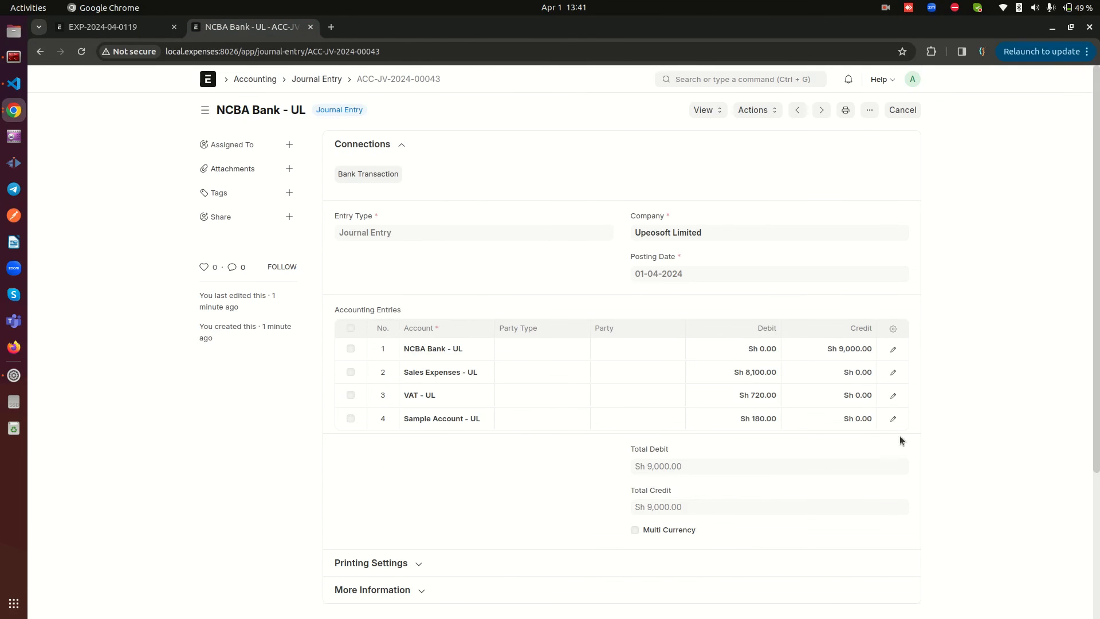